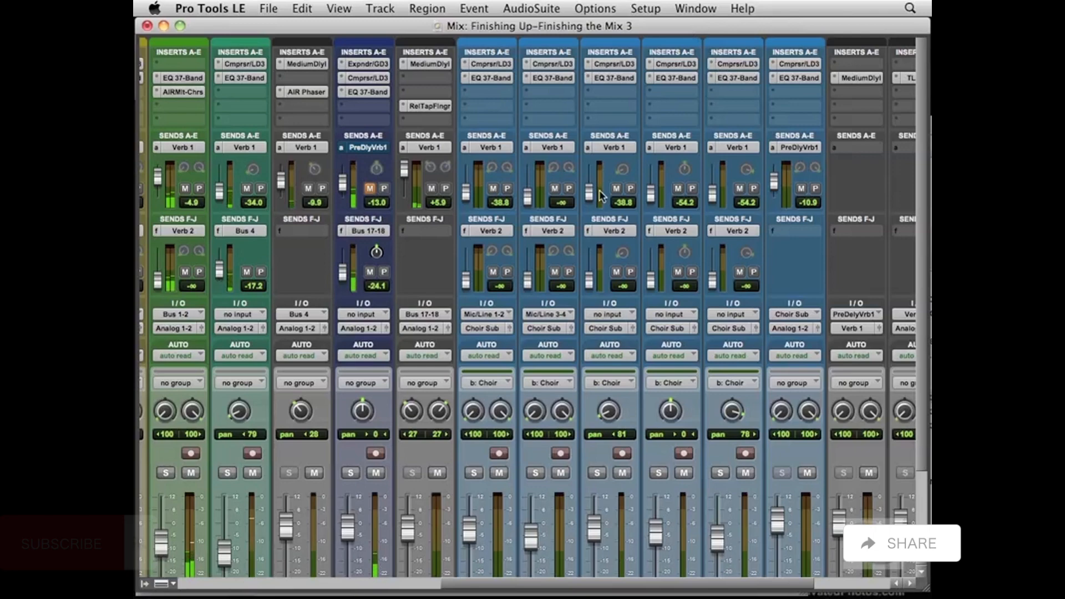
Step: Examine the levels, inserts and sends of the channel strips across the mix, from the drums to the choir
scroll(630, 305, "left", 10)
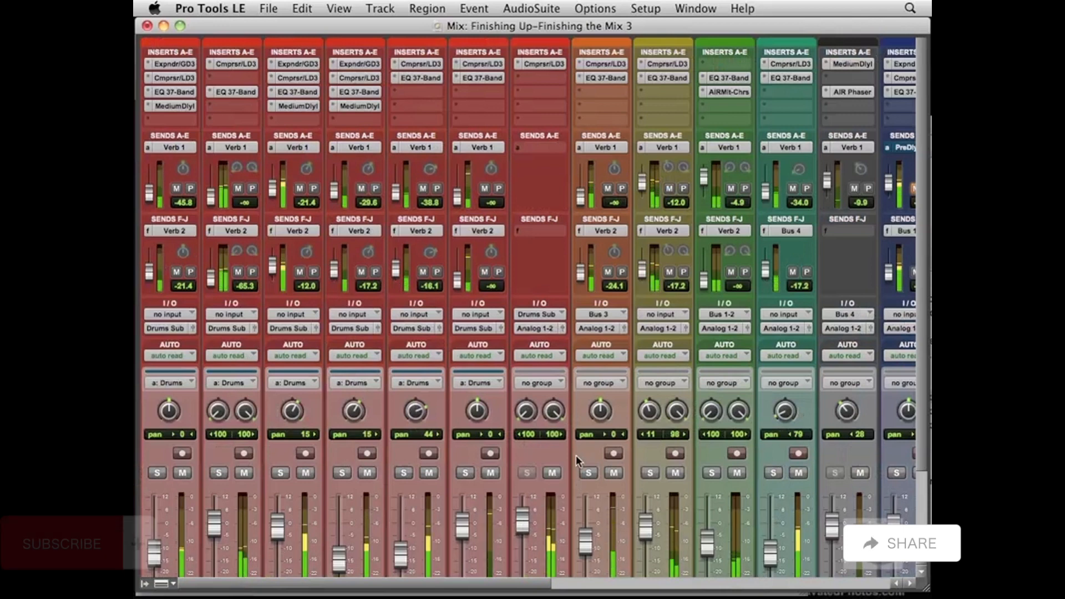
scroll(585, 450, "right", 3)
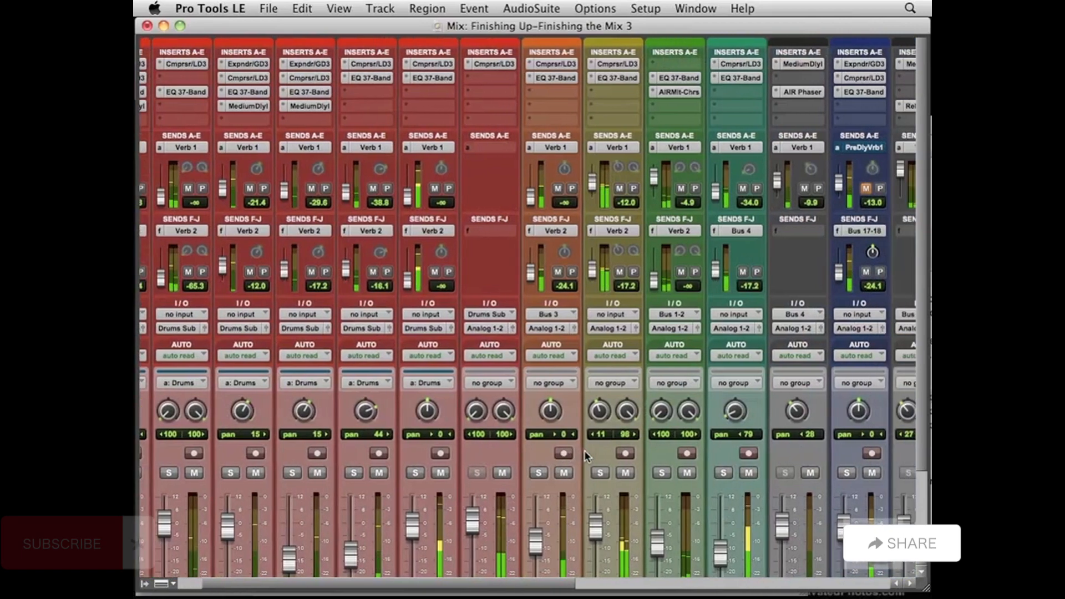
scroll(450, 480, "down", 2)
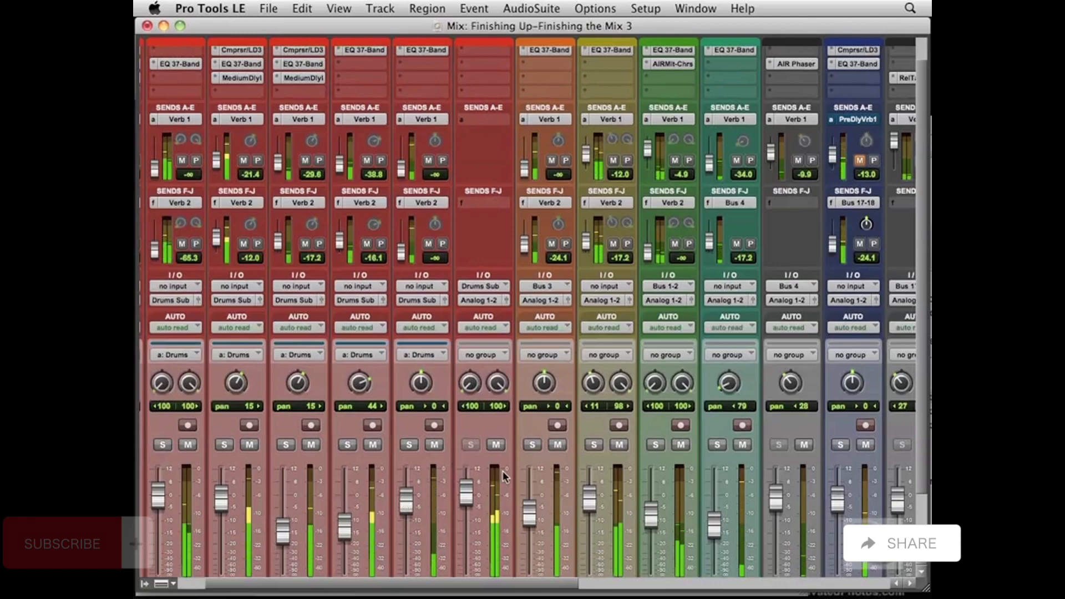
scroll(571, 475, "right", 2)
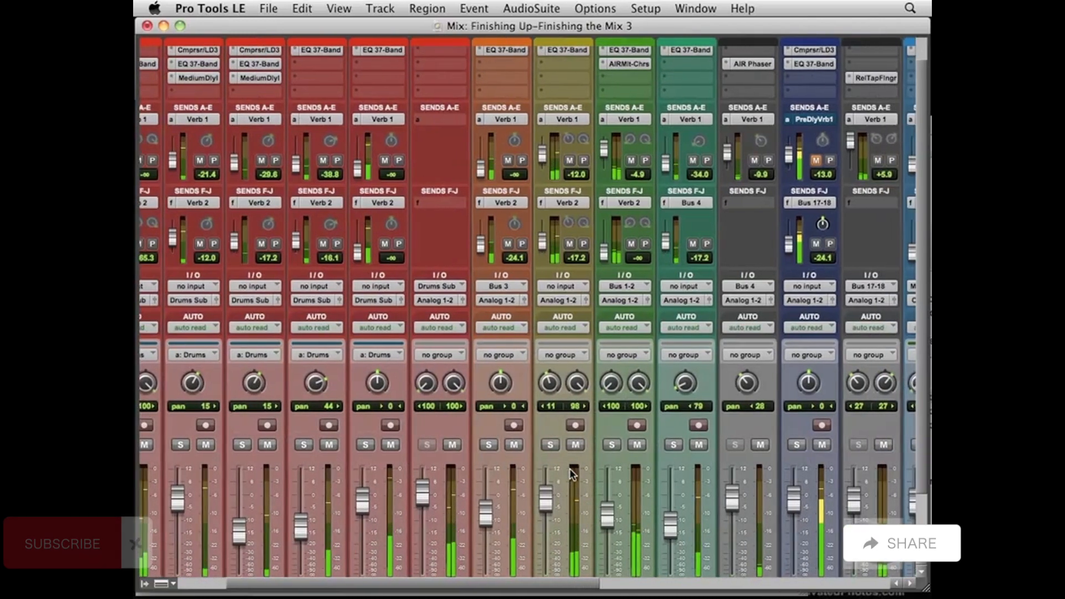
scroll(571, 476, "right", 1)
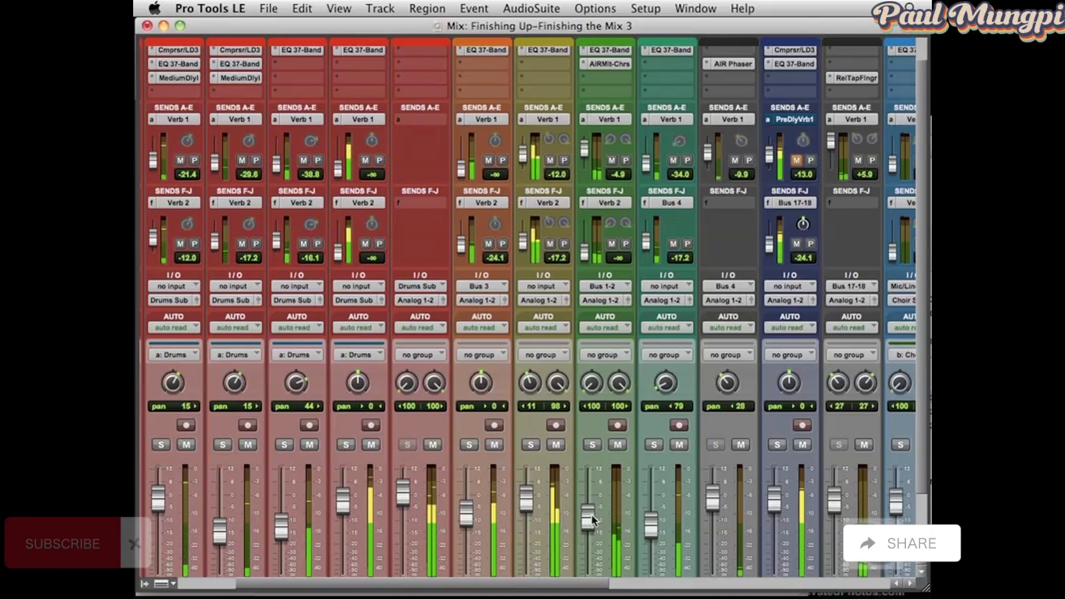
scroll(610, 500, "down", 4)
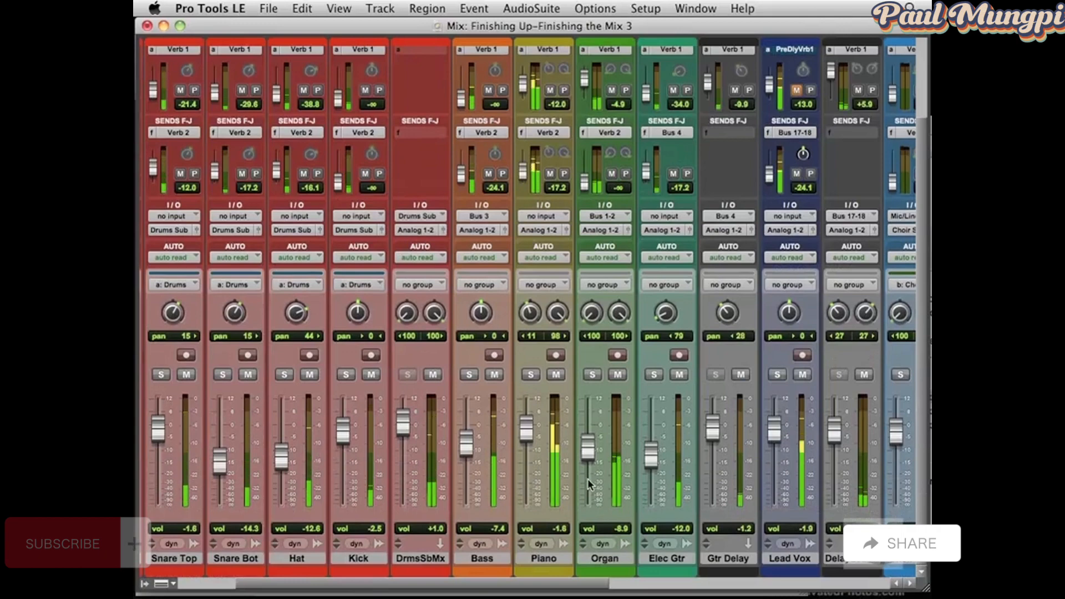
scroll(618, 477, "right", 3)
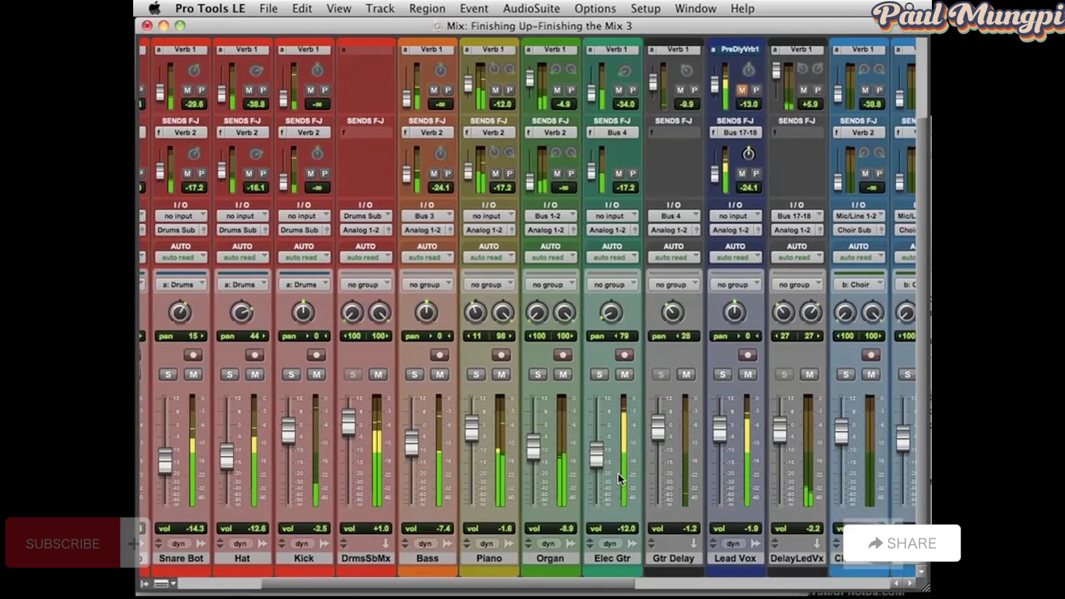
scroll(673, 478, "right", 3)
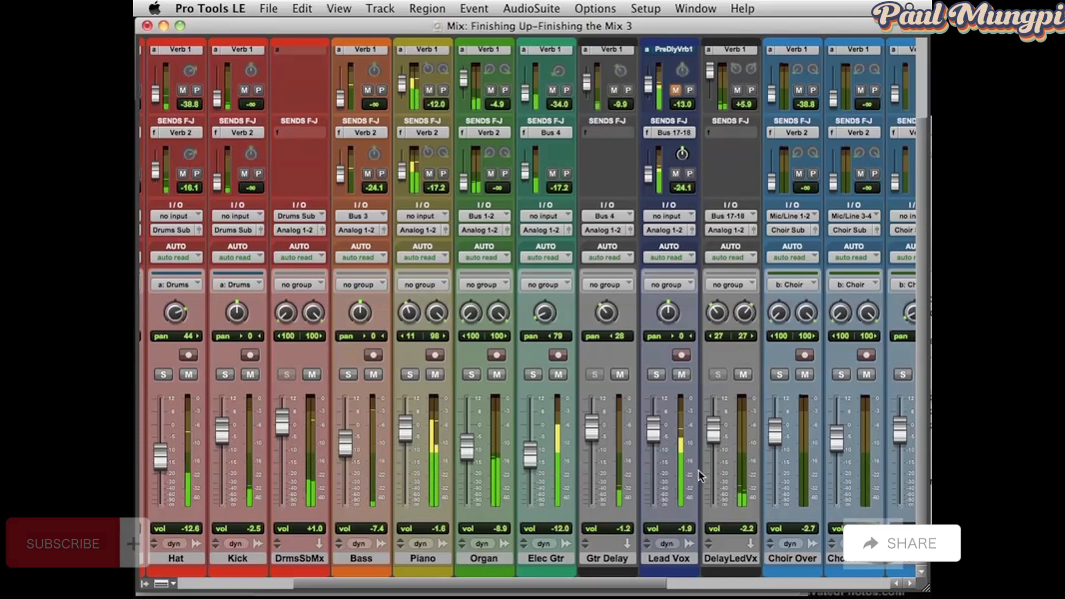
scroll(698, 470, "right", 1)
scroll(698, 470, "right", 3)
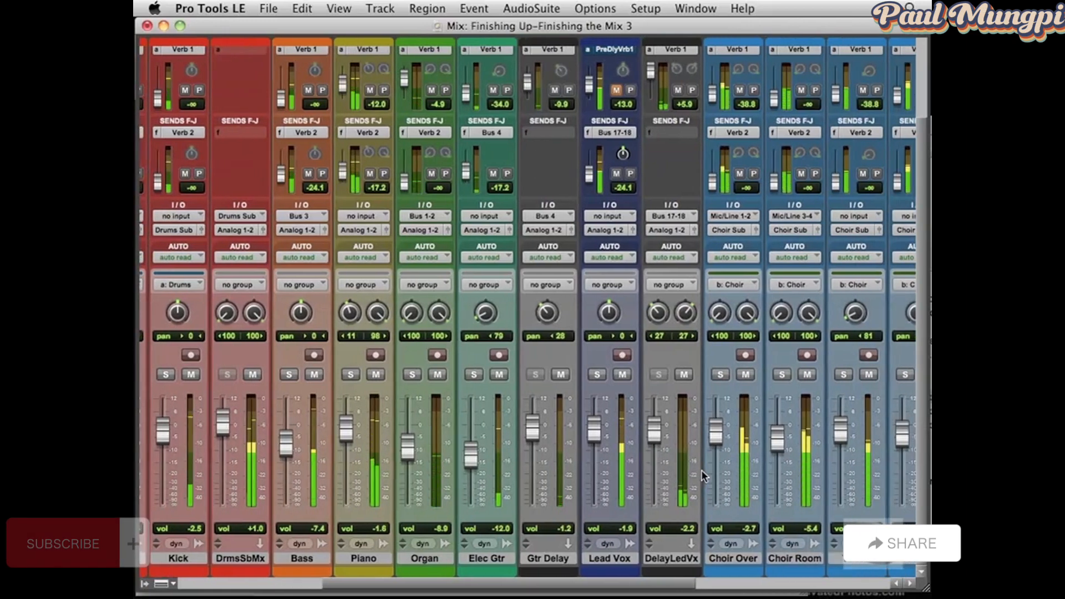
scroll(700, 471, "right", 3)
scroll(701, 471, "right", 4)
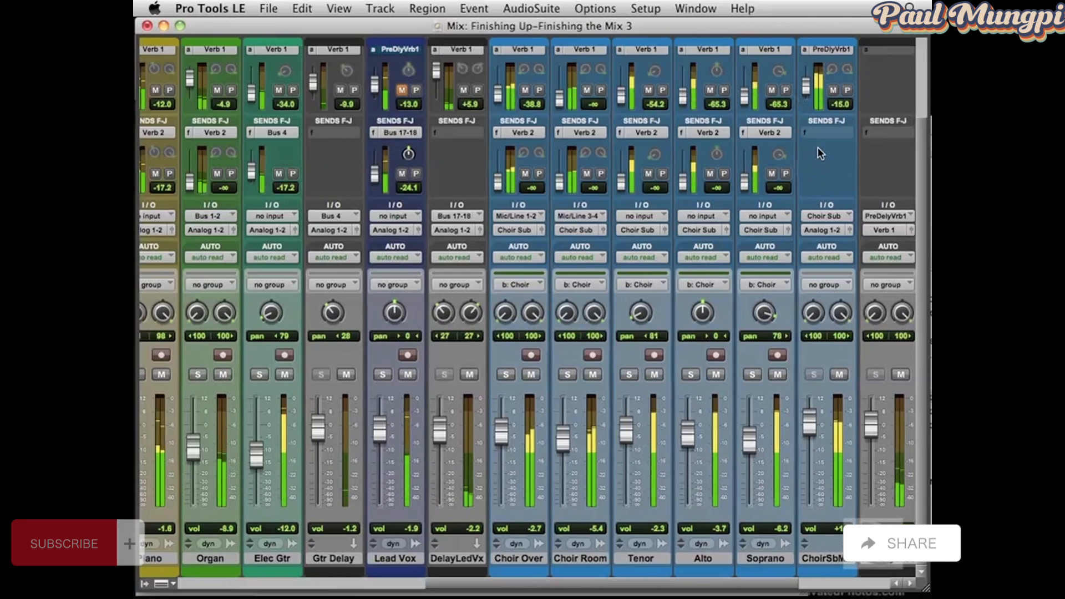
Step: In the Overhead track's 7-band EQ, set the low-mid band to about 346 Hz with a 3.9 dB boost
scroll(818, 147, "left", 10)
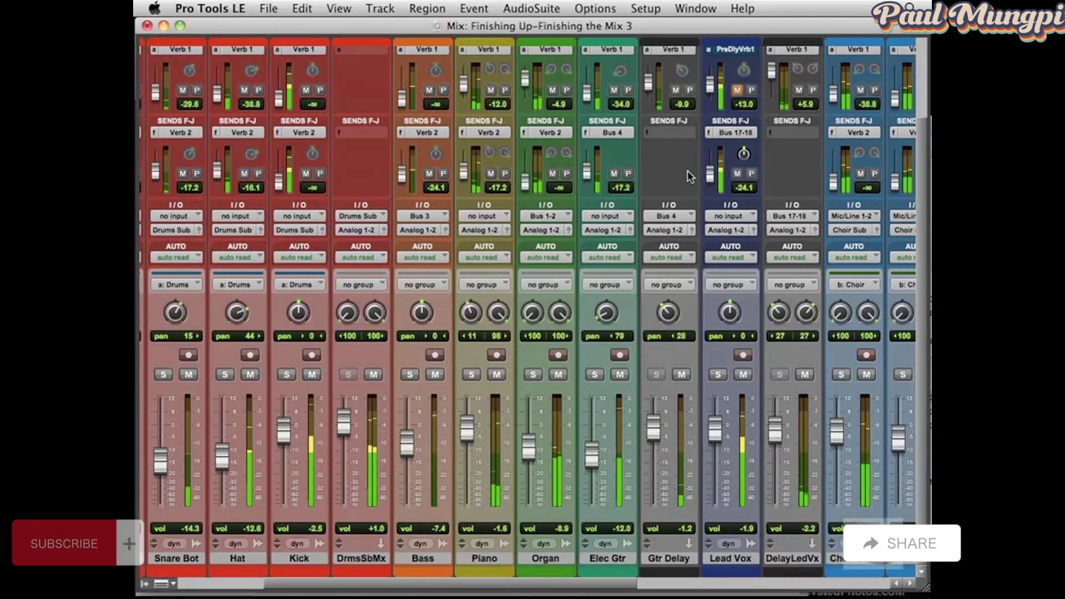
scroll(688, 171, "left", 3)
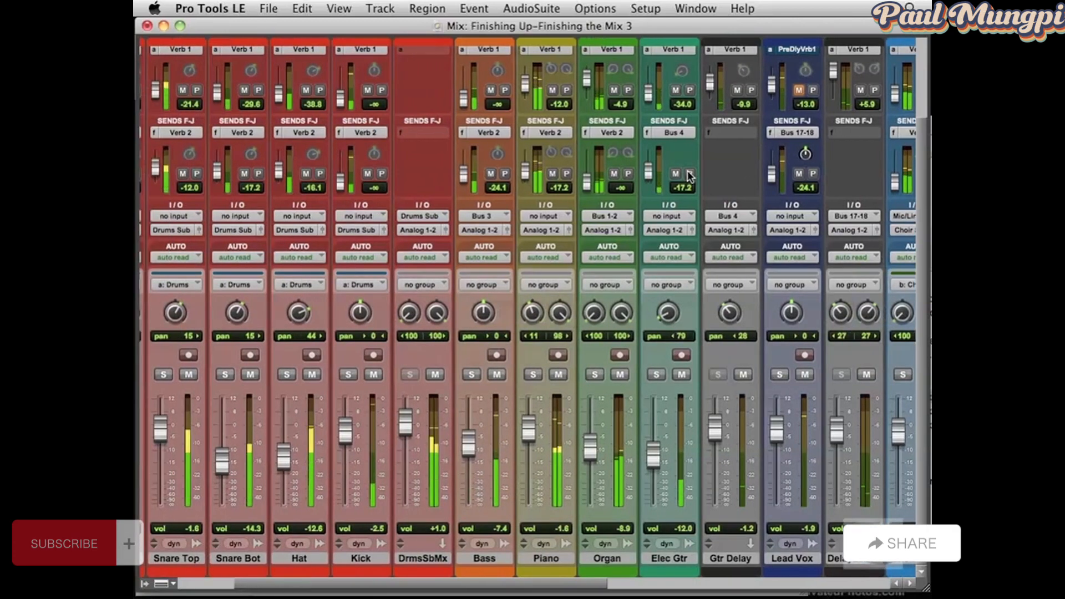
scroll(688, 171, "left", 3)
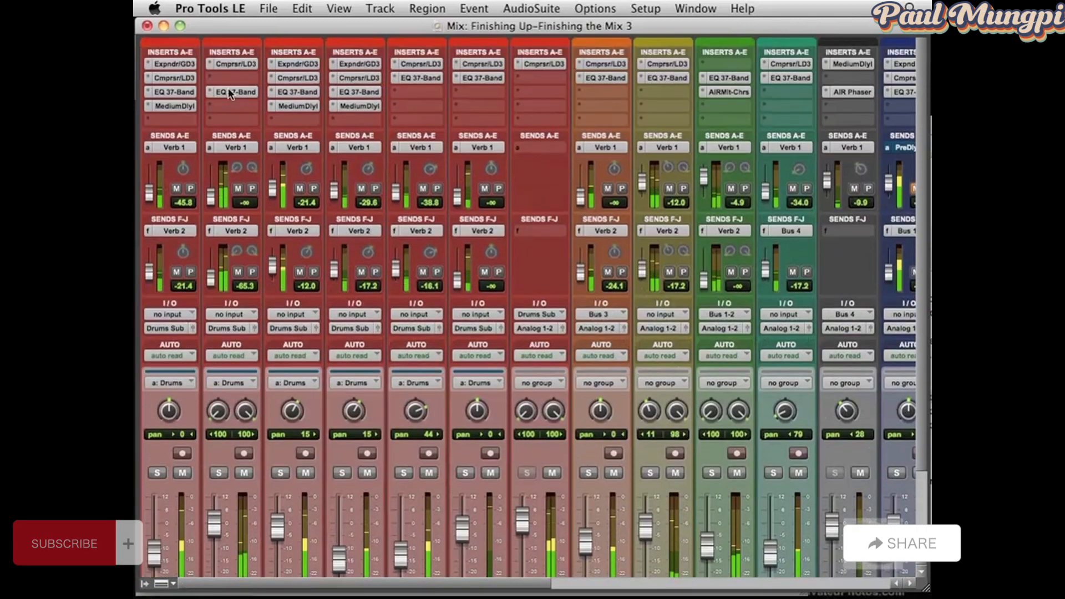
left_click(235, 92)
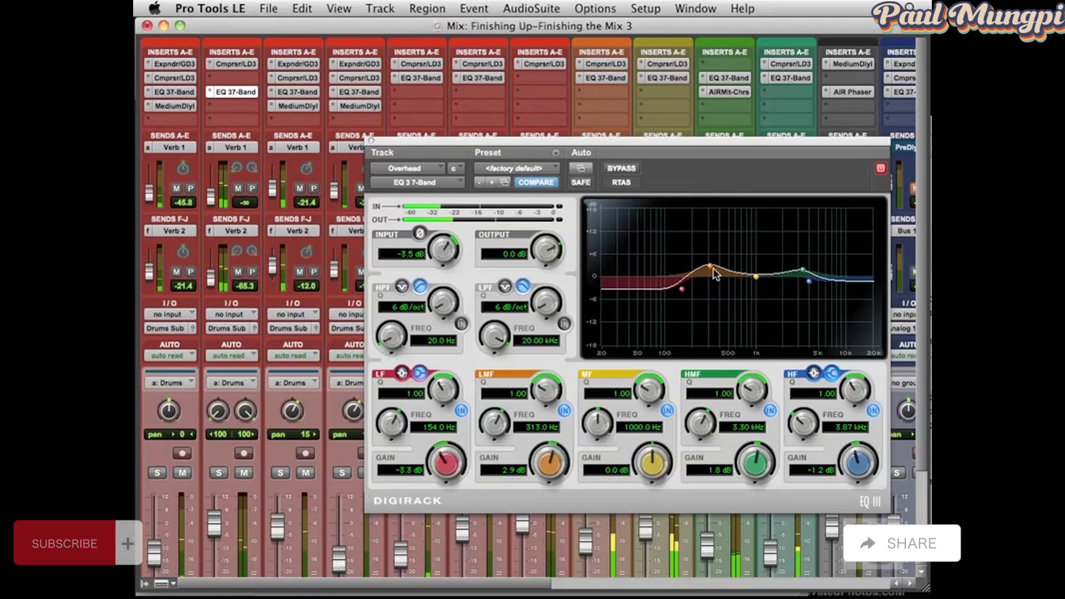
left_click_drag(710, 265, 713, 260)
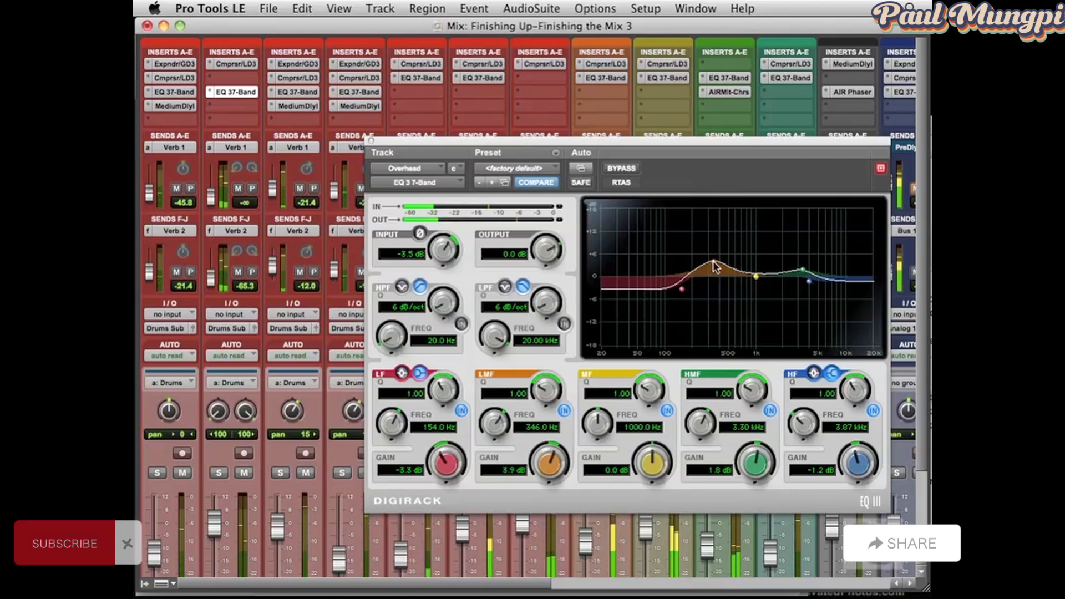
left_click(371, 145)
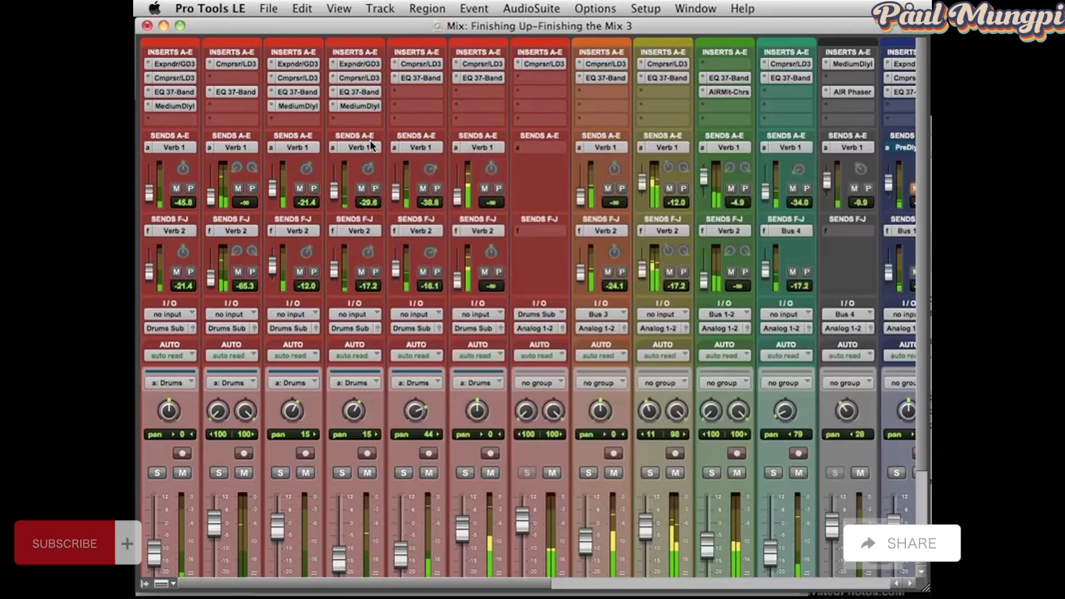
Step: In the Hat track's 7-band EQ, set the low-mid band to about 319 Hz, +2.7 dB and the high band to 3.30 kHz, -3.1 dB
left_click(421, 77)
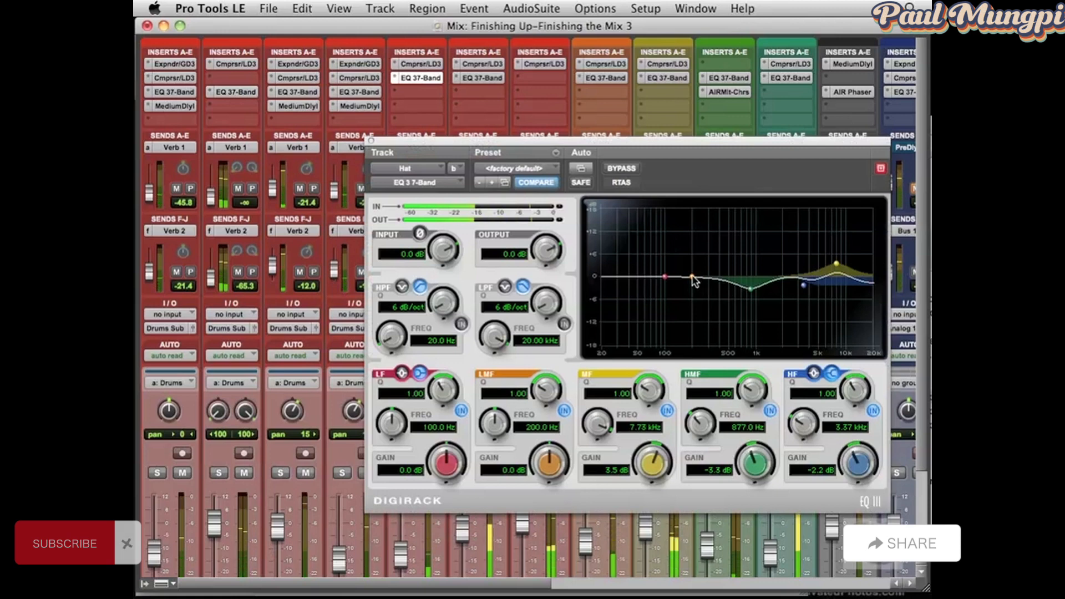
left_click_drag(692, 277, 707, 259)
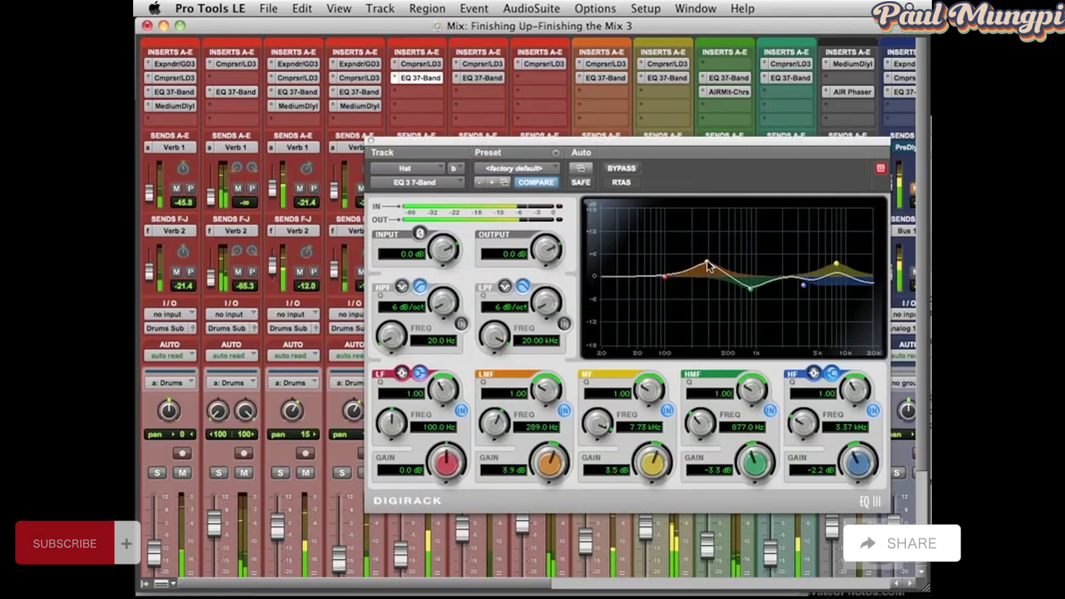
left_click_drag(707, 262, 708, 262)
left_click_drag(804, 286, 804, 289)
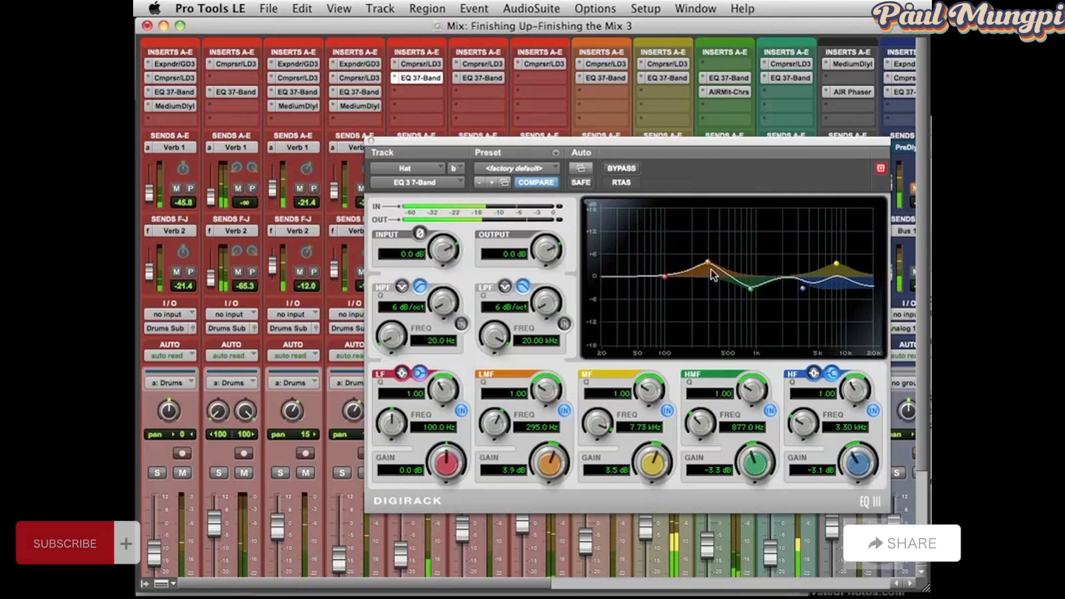
left_click_drag(708, 267, 711, 269)
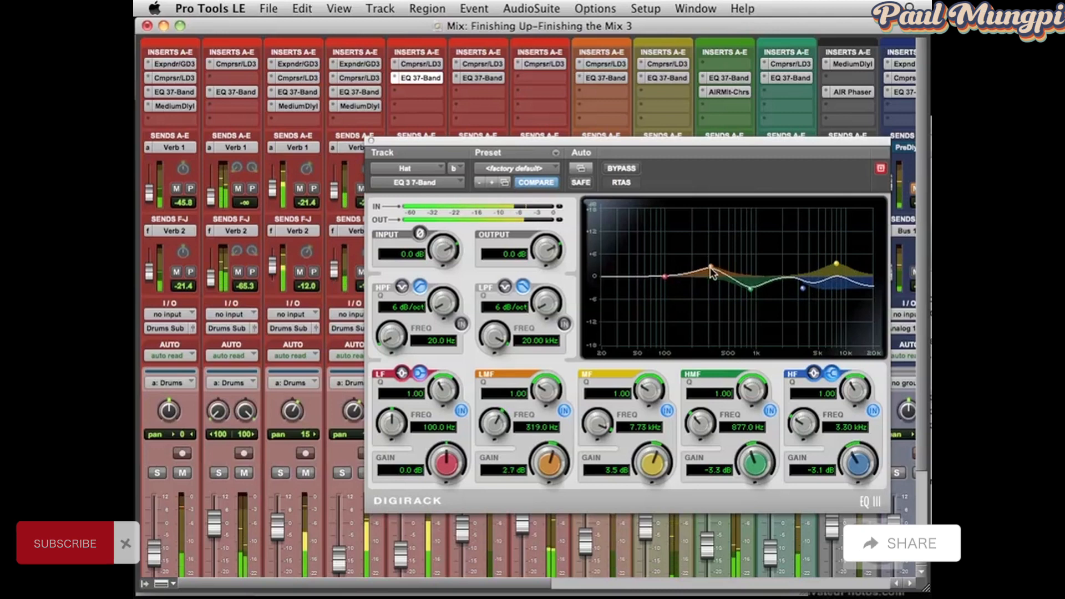
Step: With the Drums group temporarily soloed, set the Hat EQ's low-mid band to 313 Hz, -0.2 dB and high-mid band to 484 Hz, +2.5 dB
left_click_drag(496, 141, 595, 137)
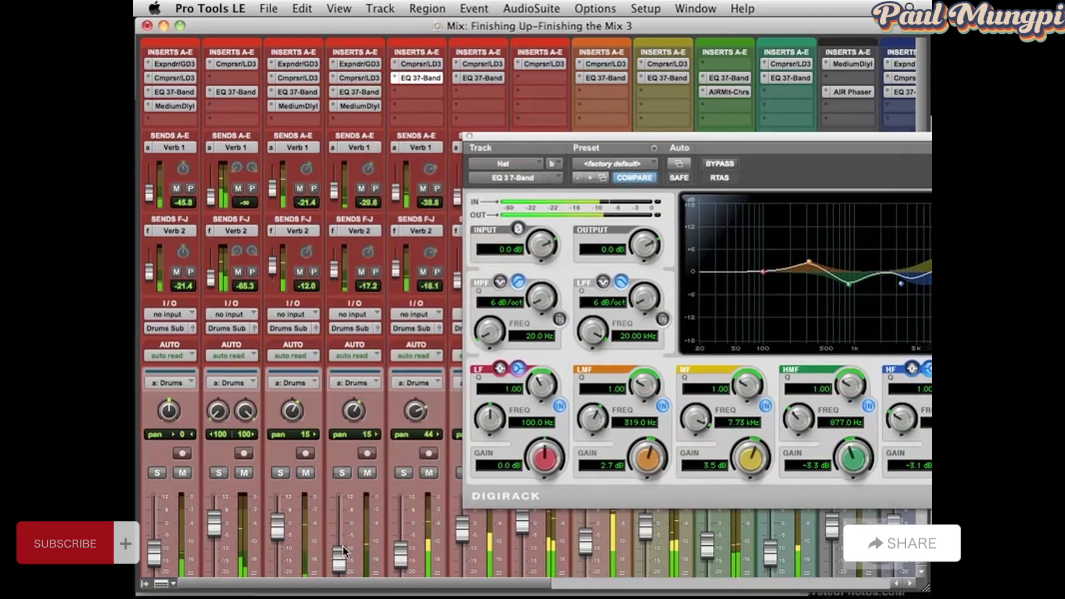
left_click(404, 472)
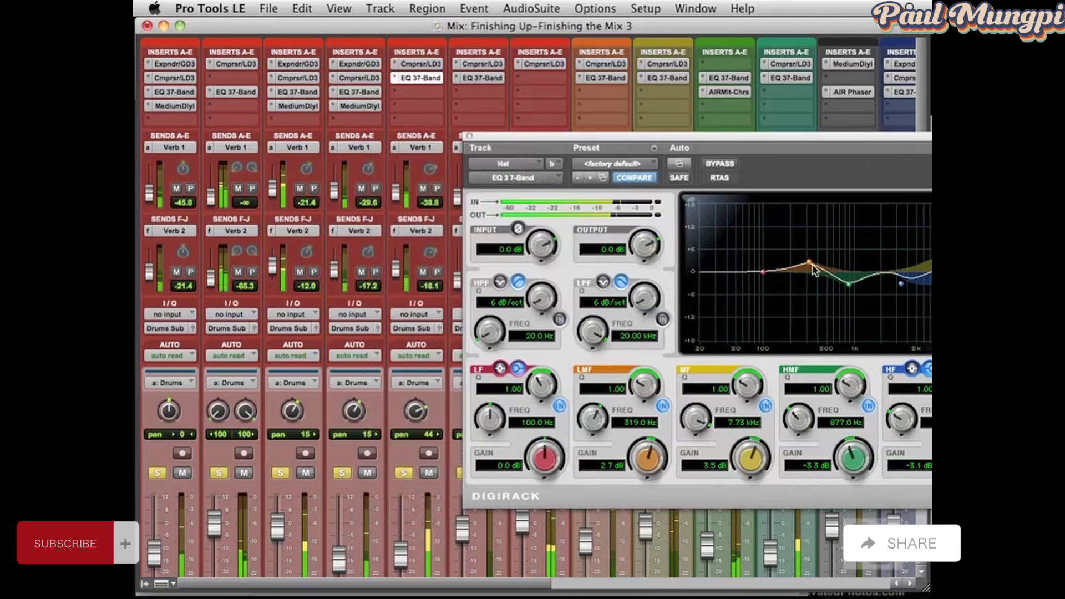
left_click_drag(809, 262, 829, 267)
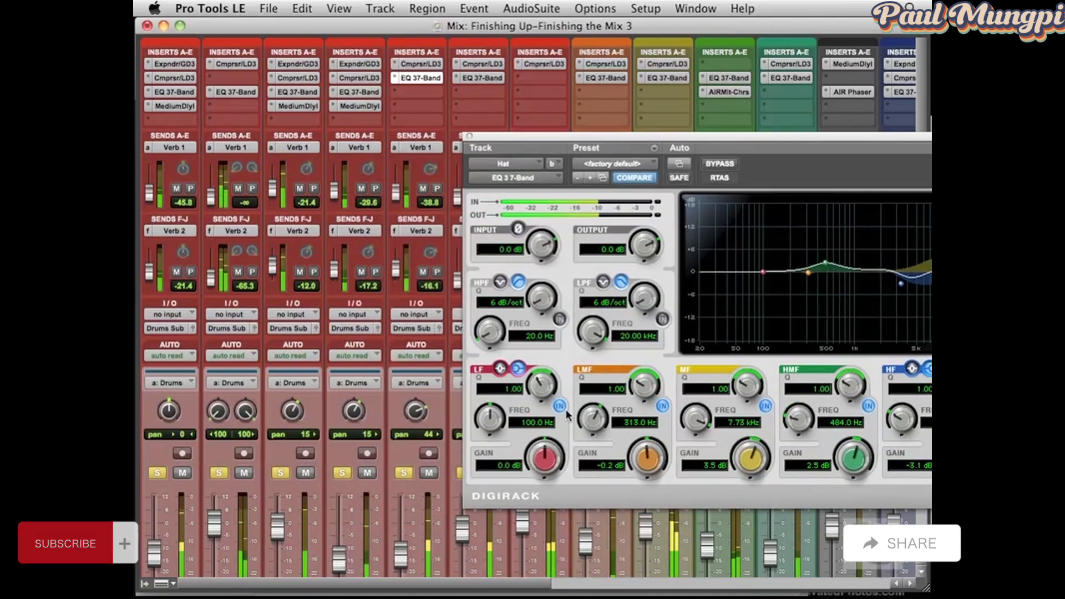
left_click(397, 477, "alt")
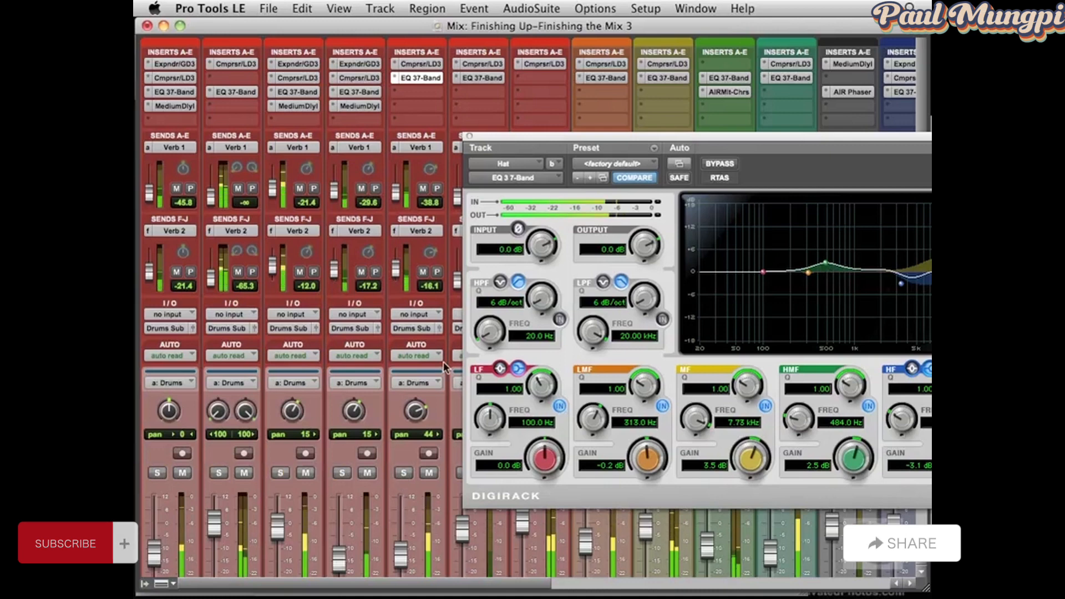
left_click_drag(504, 144, 498, 127)
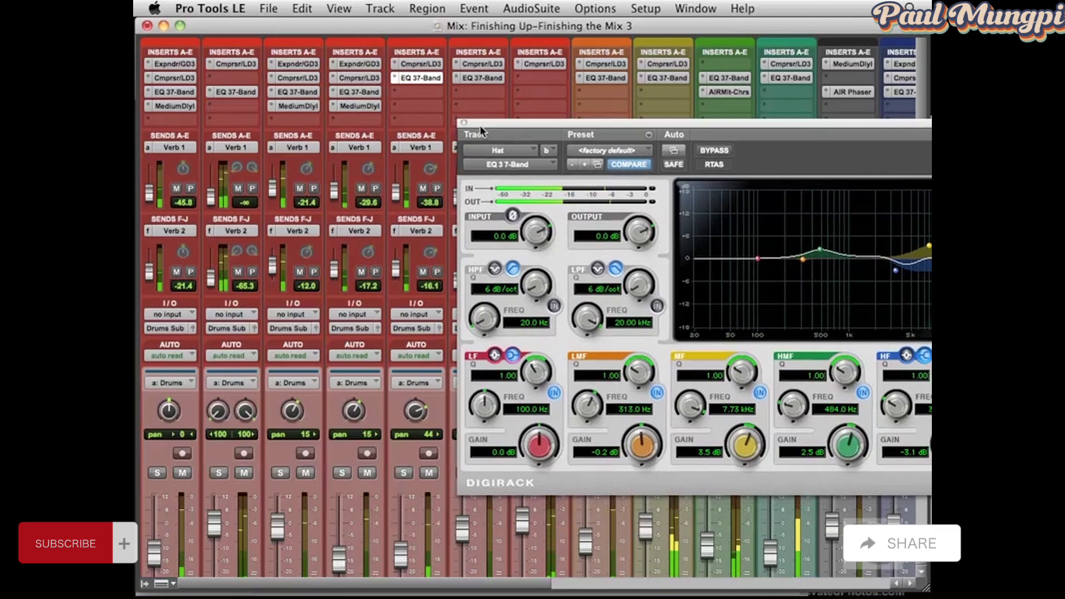
left_click(465, 121)
Step: Lower the Verb 1 sends to -7.9 dB on the Organ track and -15.0 dB on the Piano track
scroll(524, 218, "right", 2)
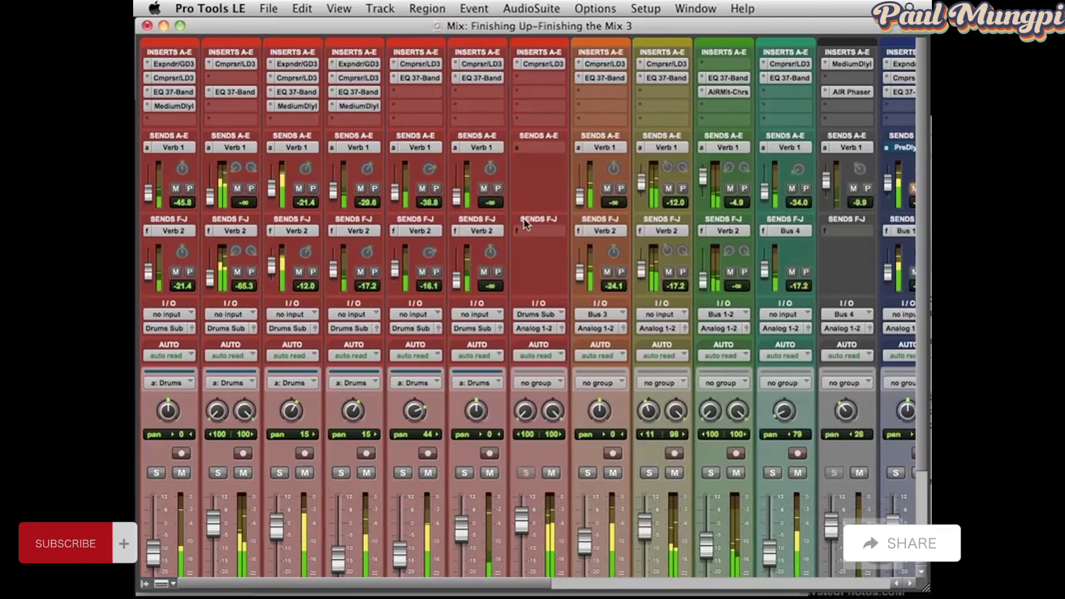
scroll(523, 218, "right", 1)
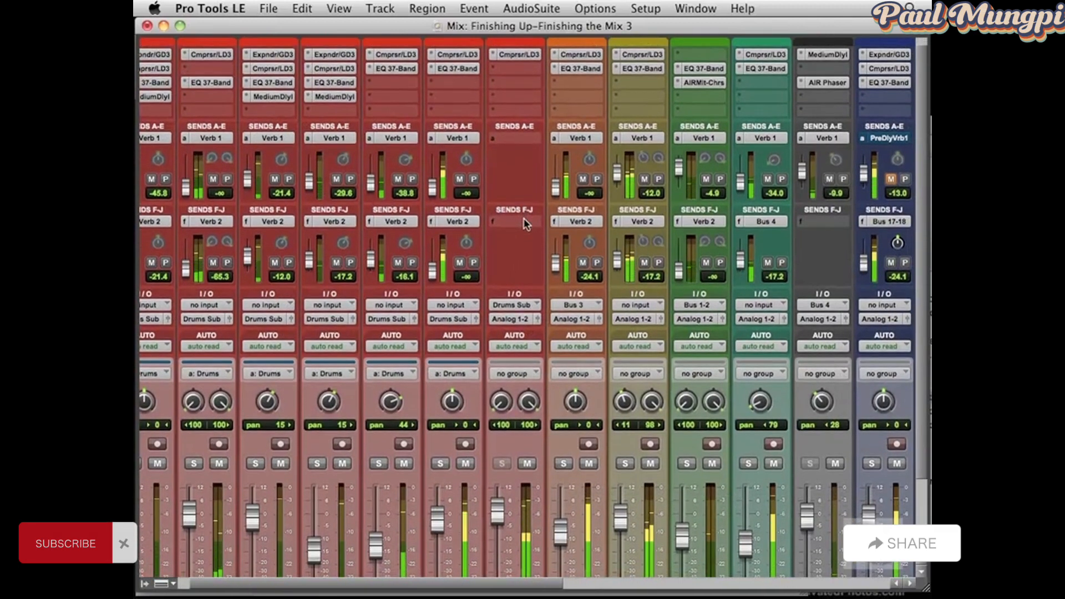
scroll(524, 218, "right", 3)
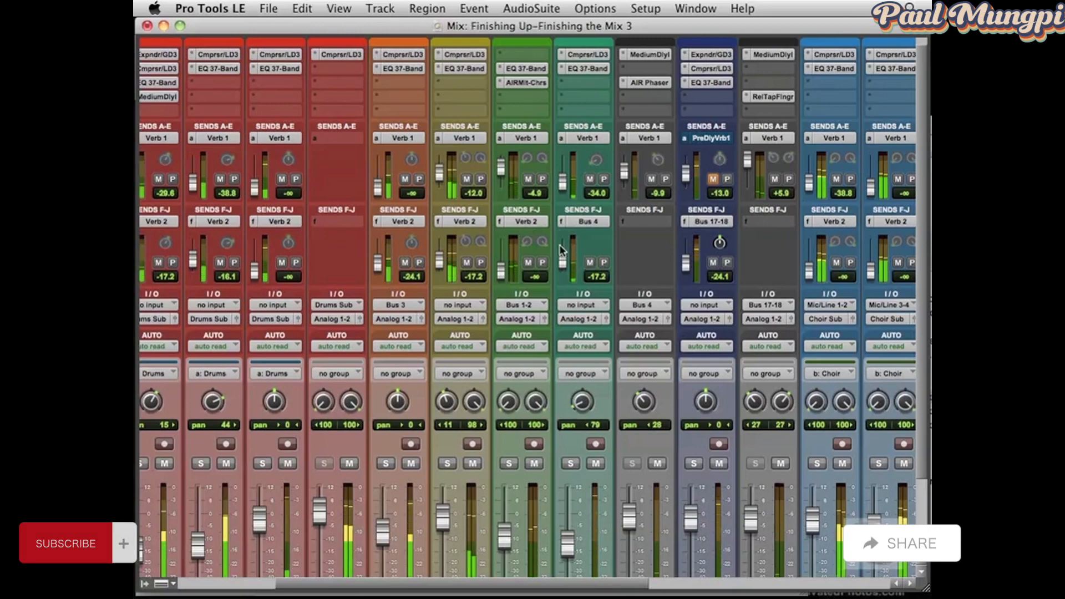
scroll(548, 235, "down", 3)
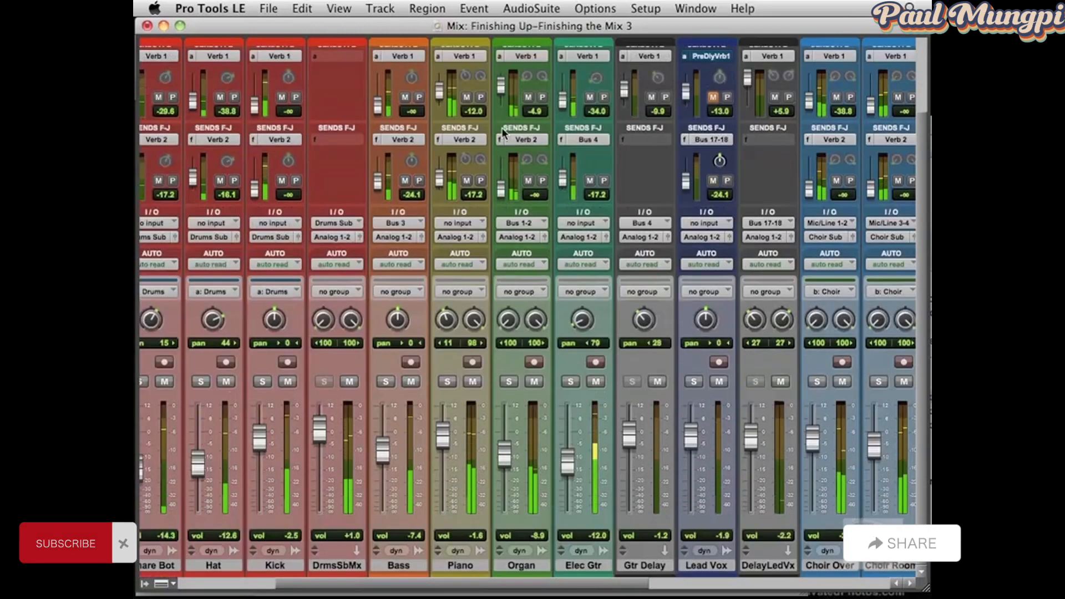
left_click_drag(502, 91, 503, 97)
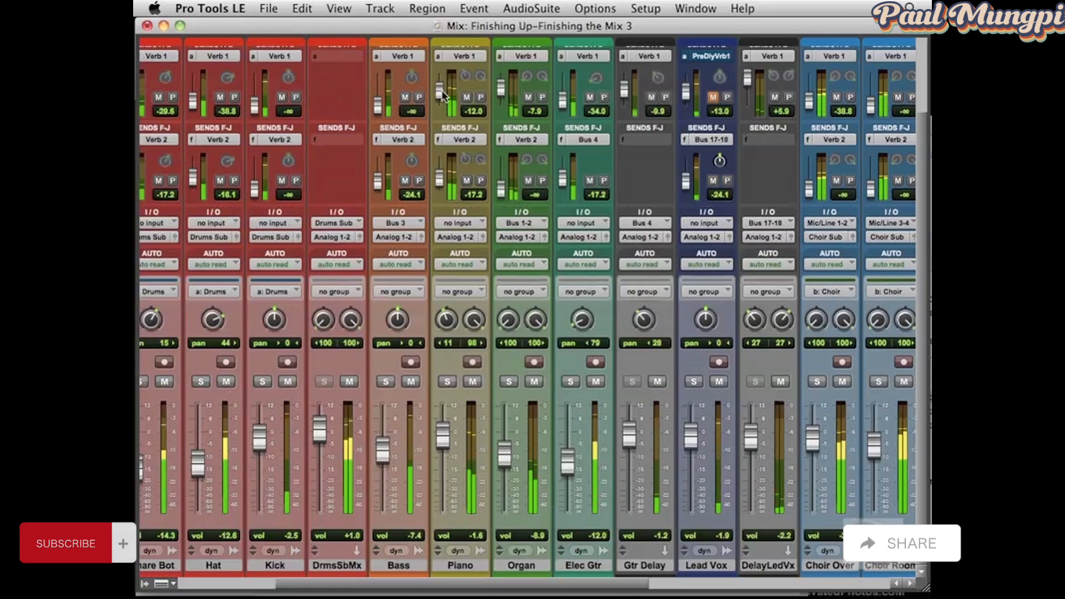
left_click_drag(444, 96, 445, 98)
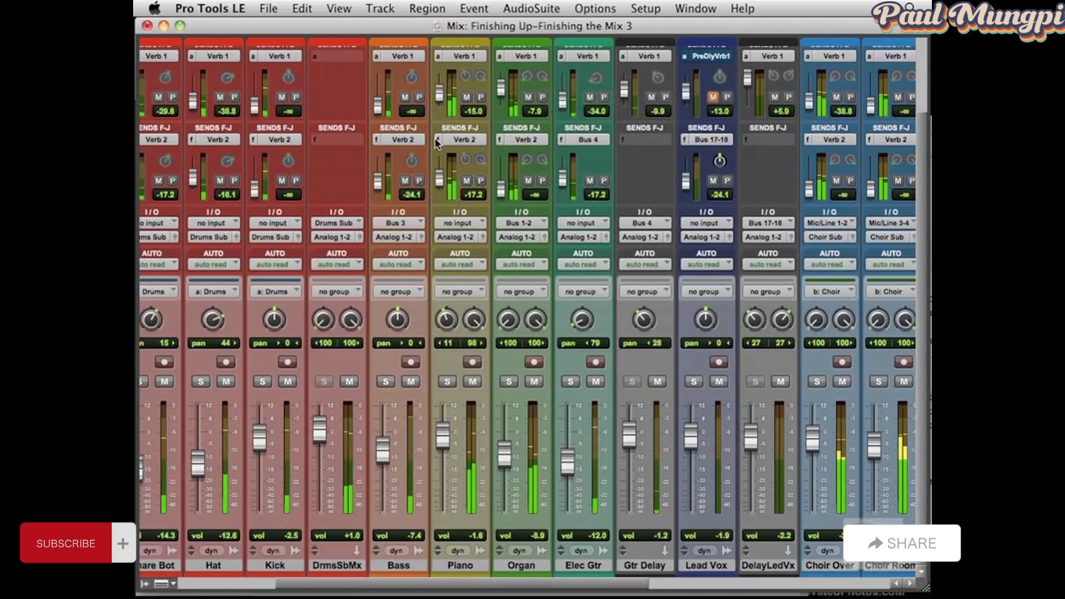
Step: Temporarily solo the Bass track and lower its Verb 2 send to -34.0 dB
left_click(386, 381)
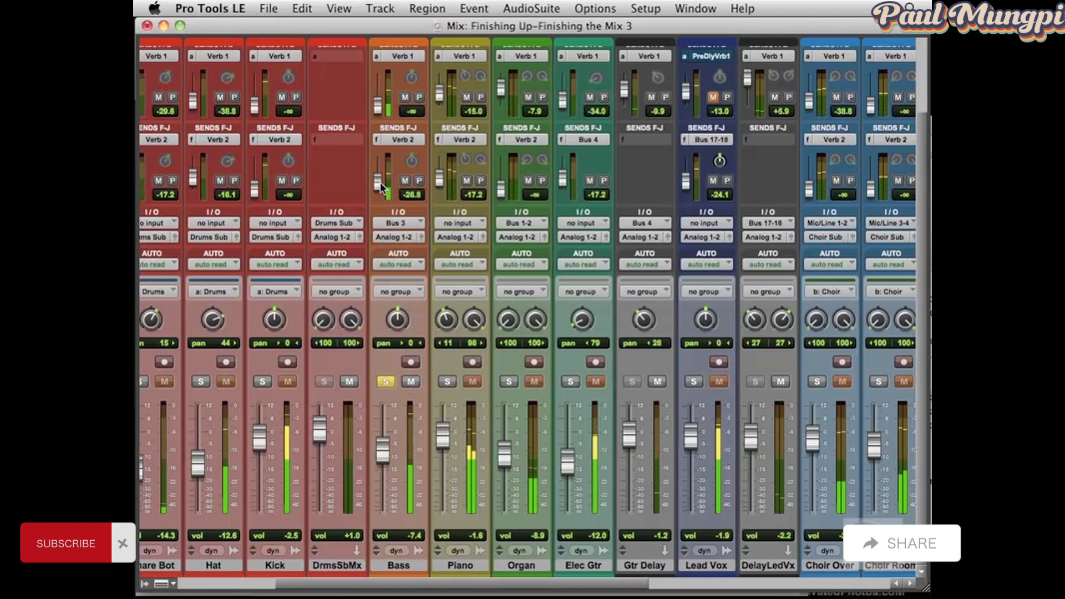
left_click_drag(381, 187, 382, 189)
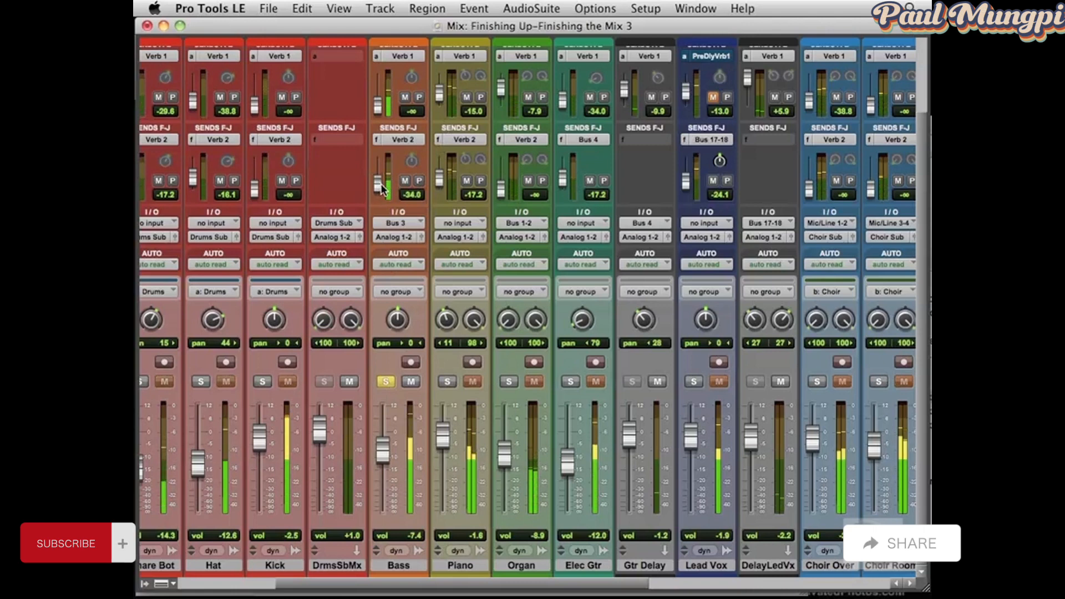
left_click(386, 381)
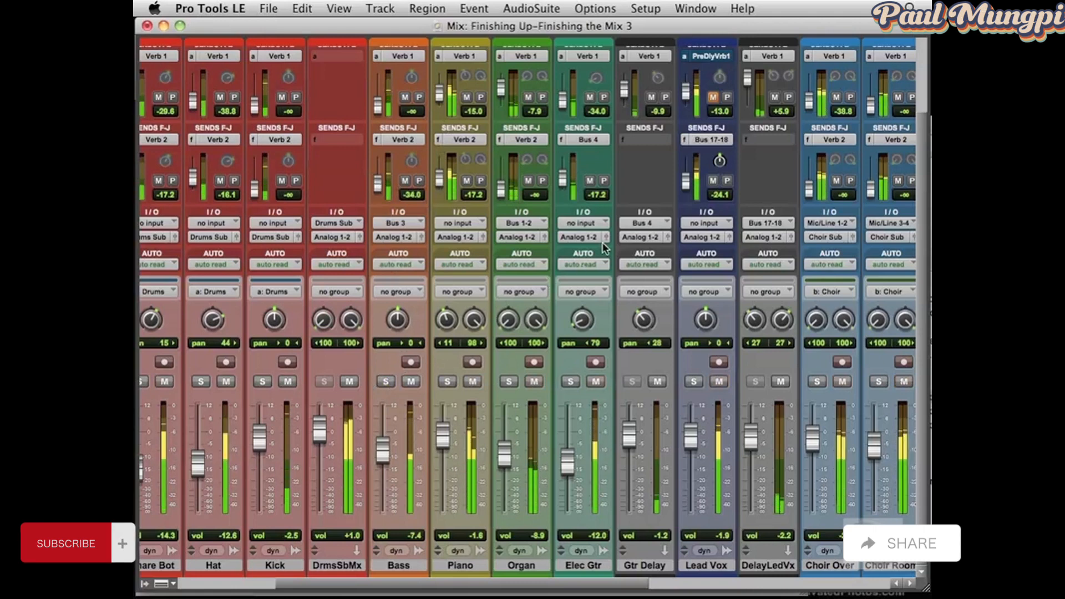
scroll(601, 241, "right", 2)
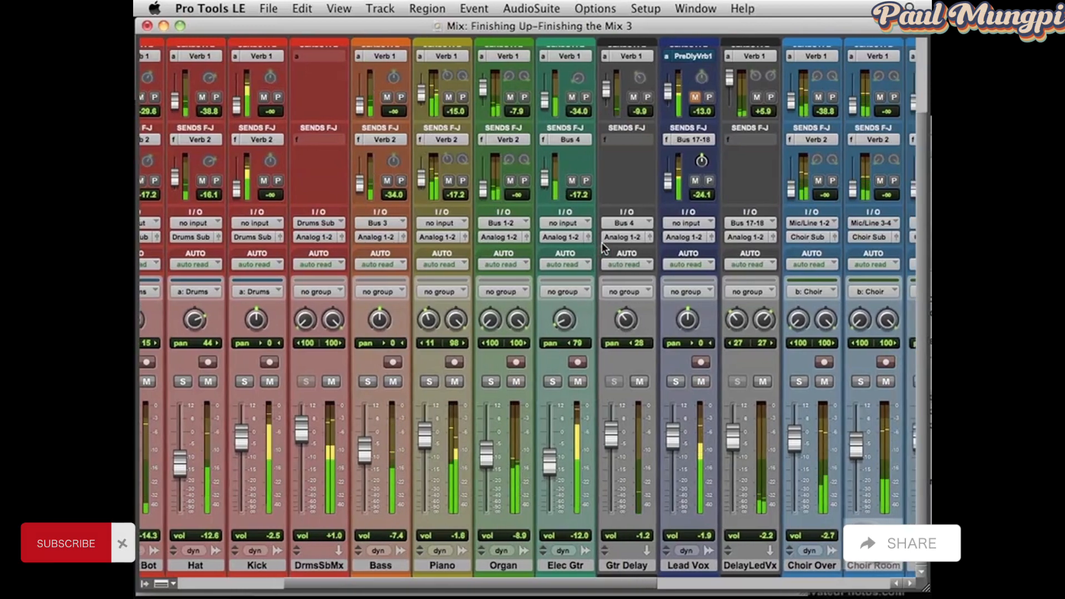
Step: With the Drums group temporarily soloed, raise the low-mid band gain to 9.4 dB in the Snare Top track's 7-band EQ
scroll(667, 320, "right", 3)
scroll(667, 314, "right", 4)
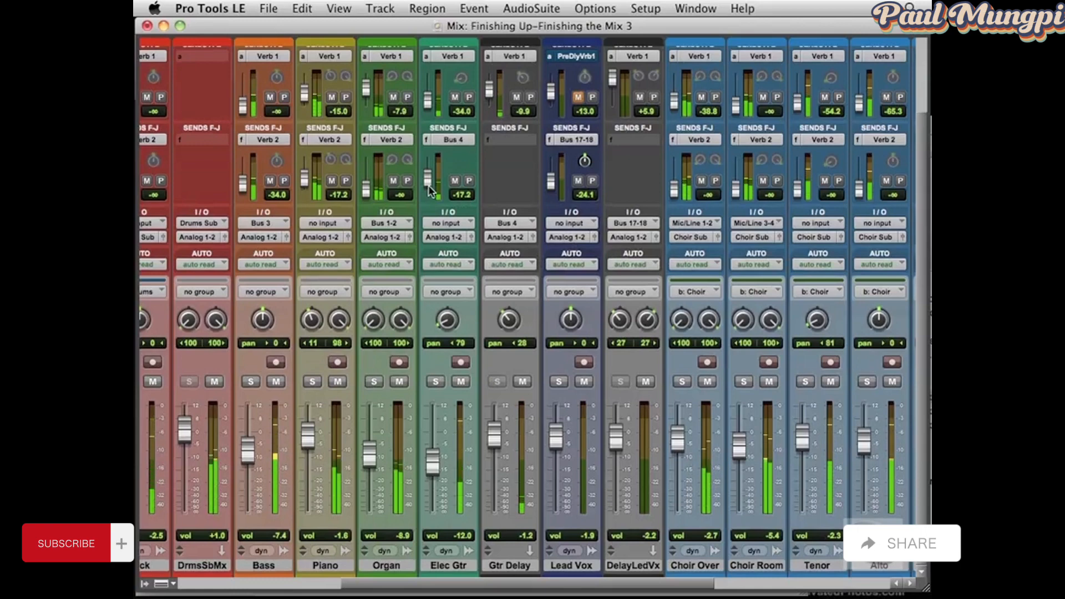
scroll(442, 188, "left", 5)
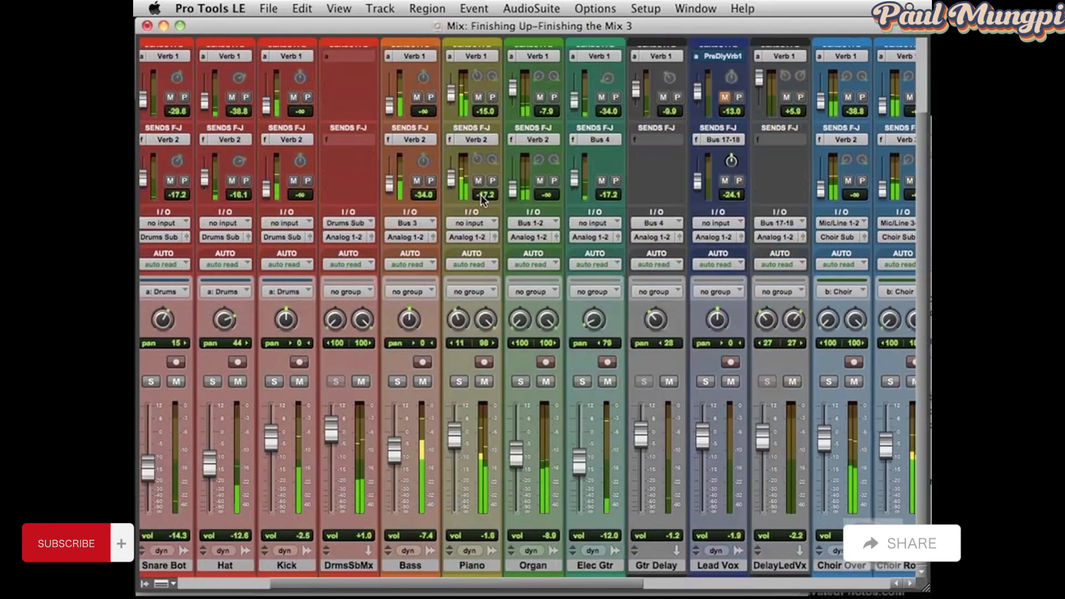
scroll(481, 199, "left", 3)
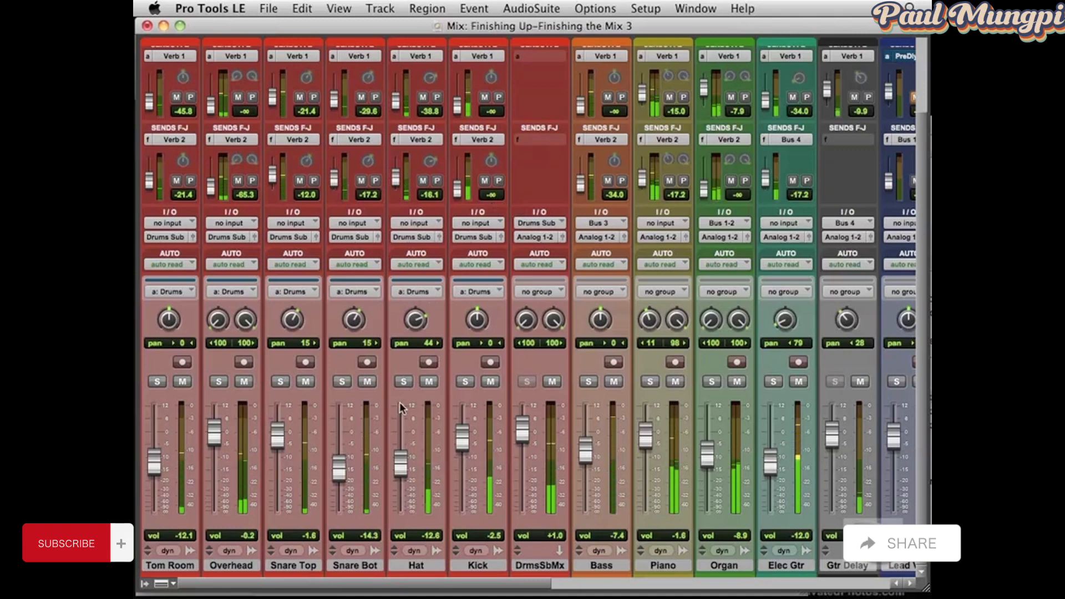
left_click(279, 382)
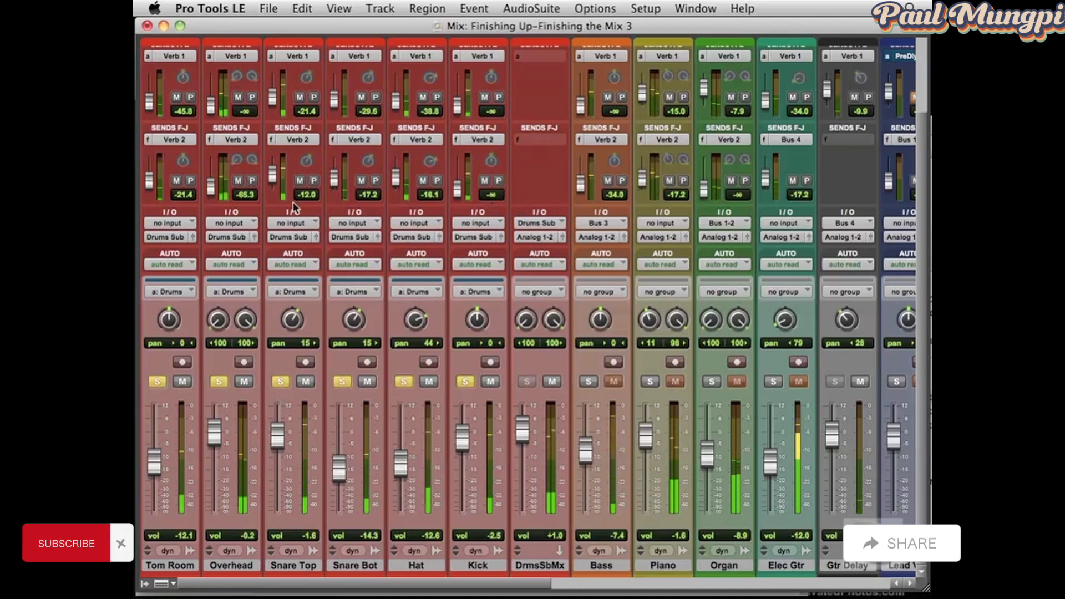
scroll(291, 197, "up", 5)
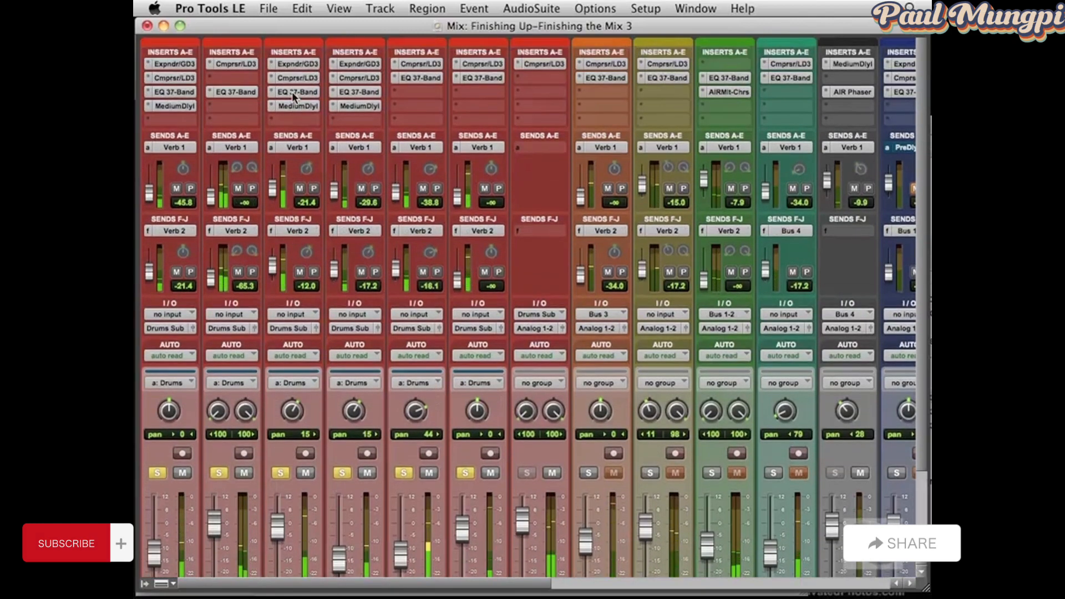
left_click(293, 93)
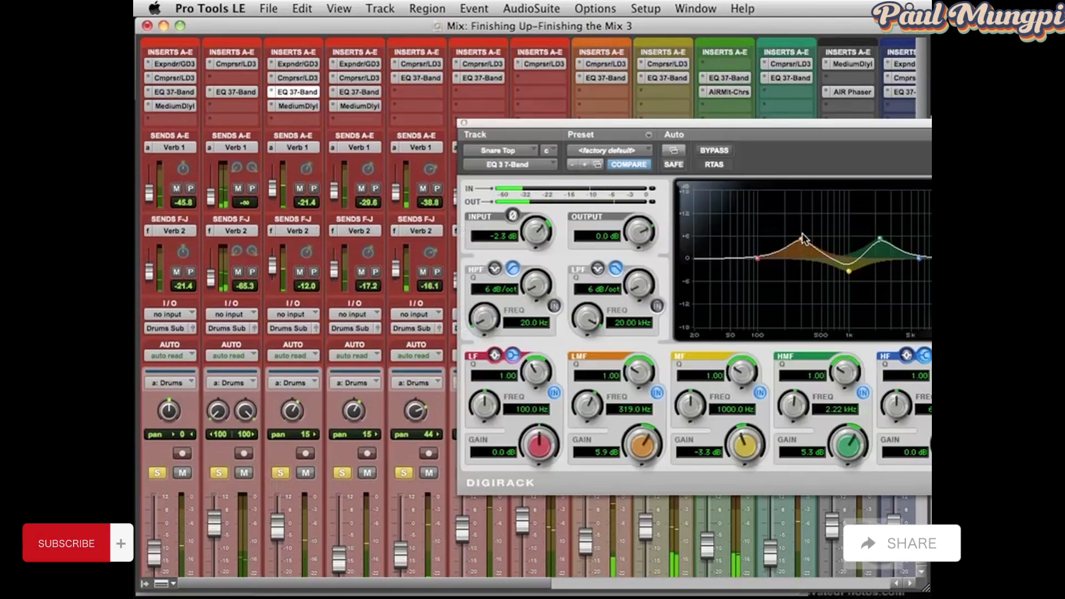
left_click_drag(804, 239, 803, 223)
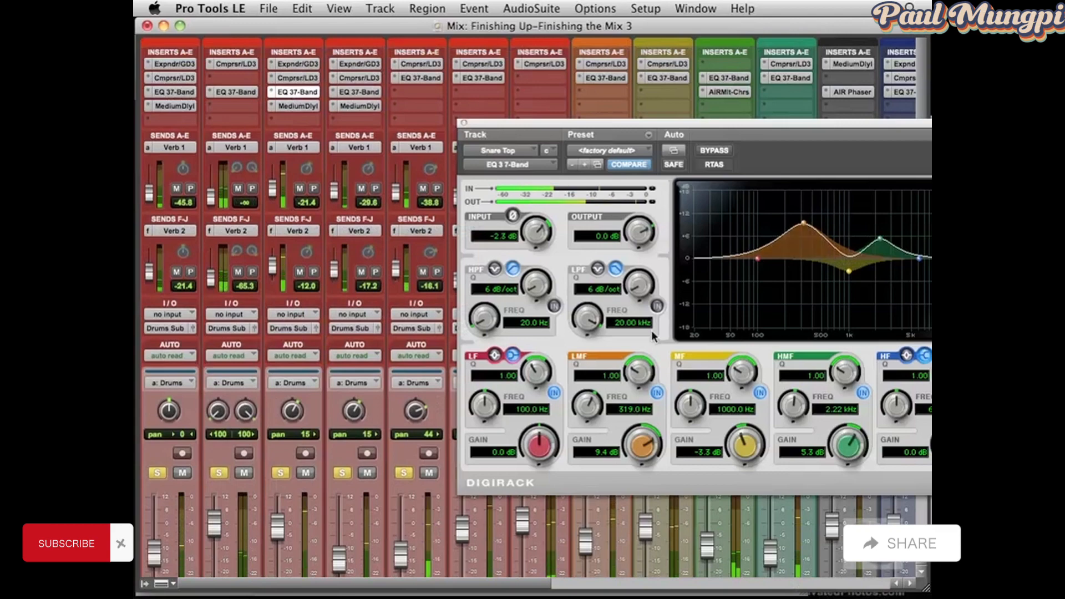
left_click(343, 473)
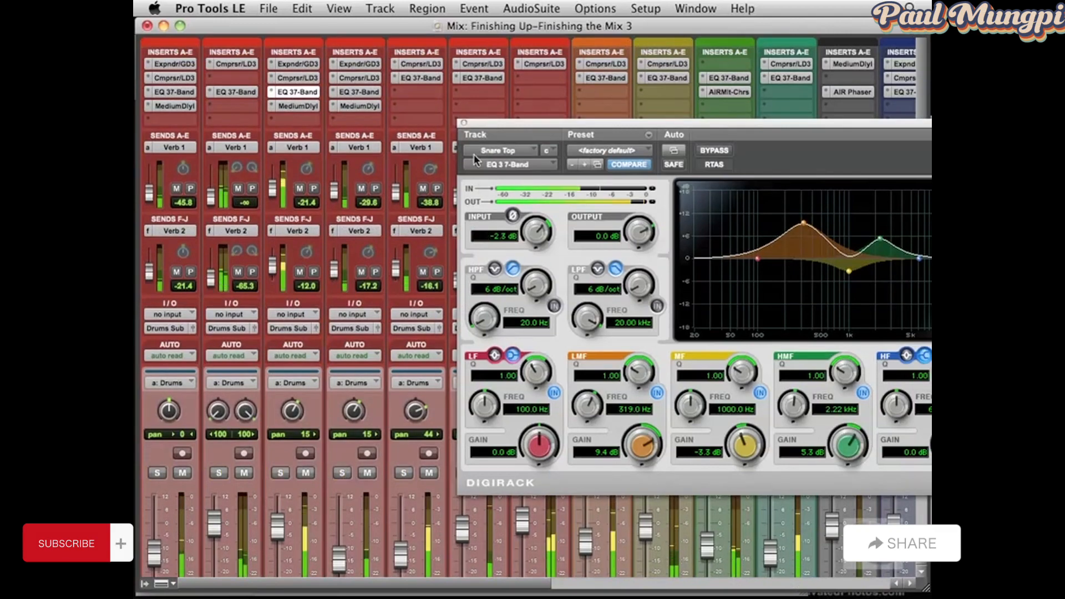
left_click(465, 124)
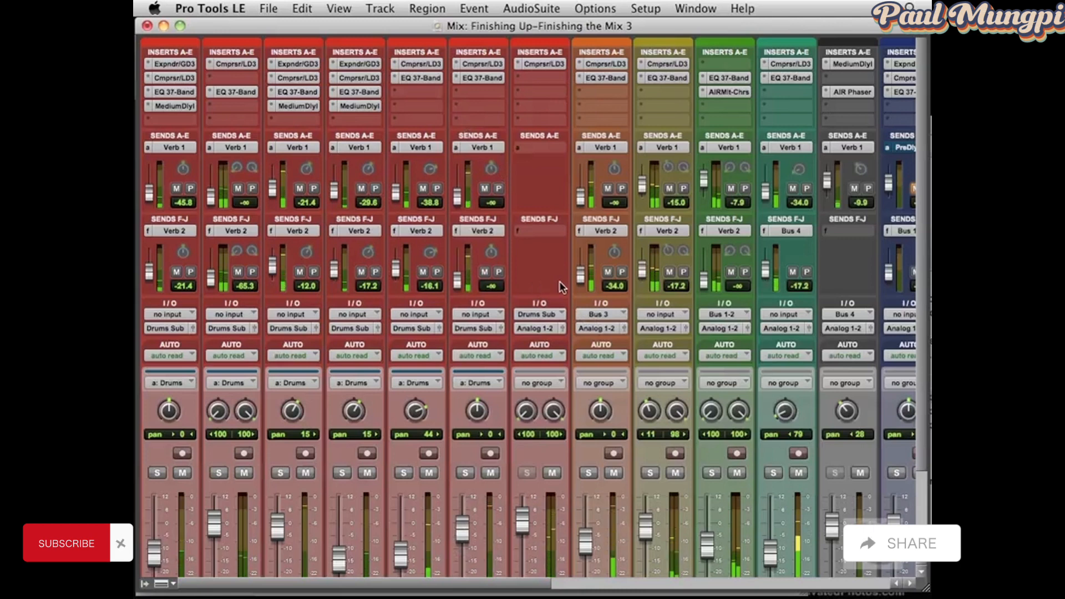
Step: Review the inserts, sends and meters from the drum tracks across to the choir and reverb tracks during playback
scroll(587, 294, "right", 1)
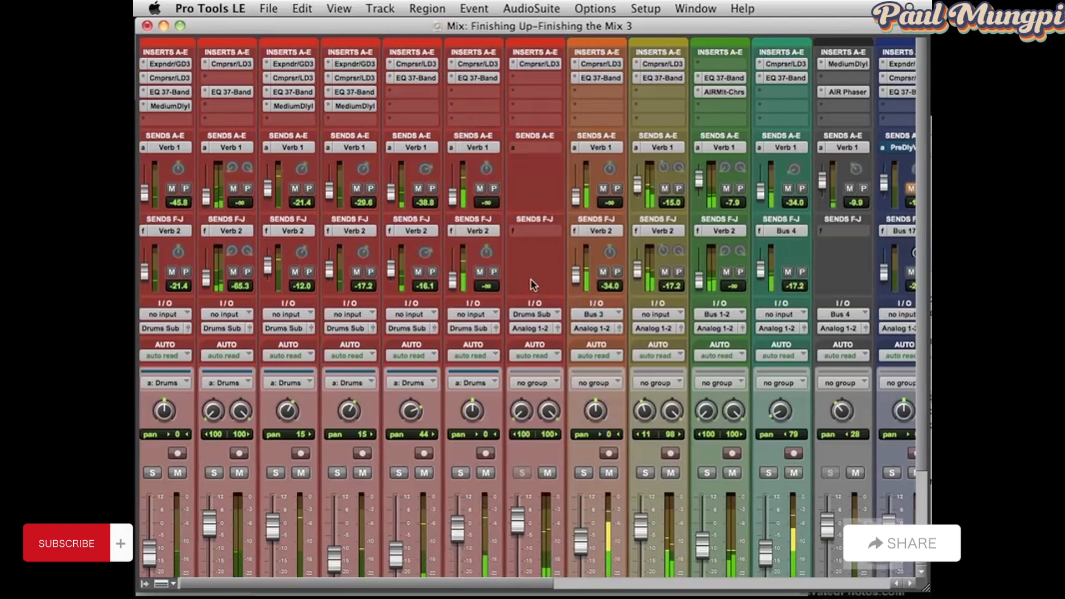
scroll(533, 286, "right", 1)
scroll(533, 286, "right", 1)
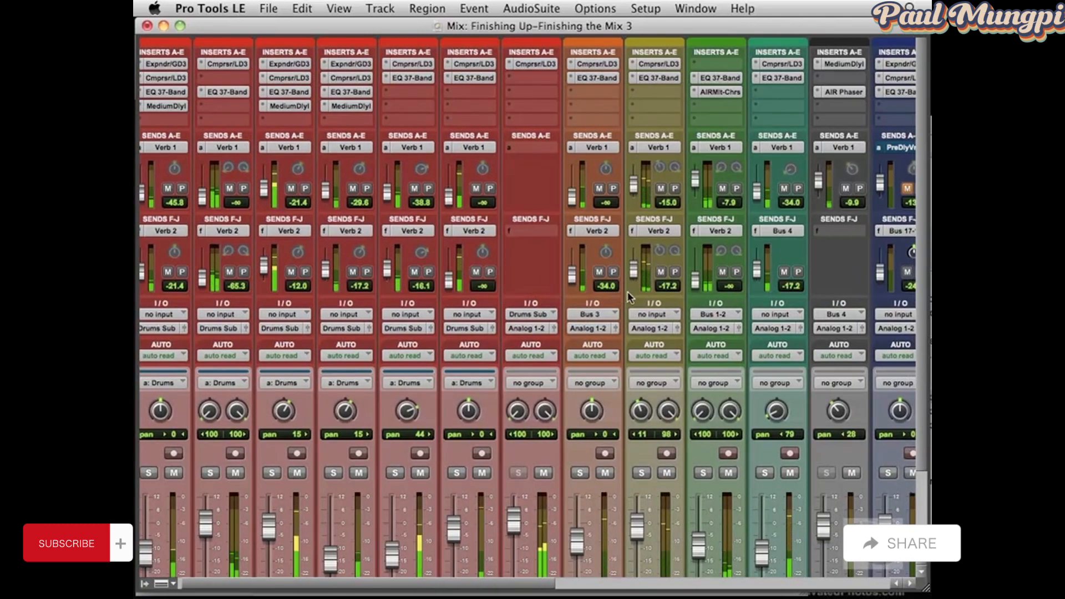
scroll(627, 291, "right", 5)
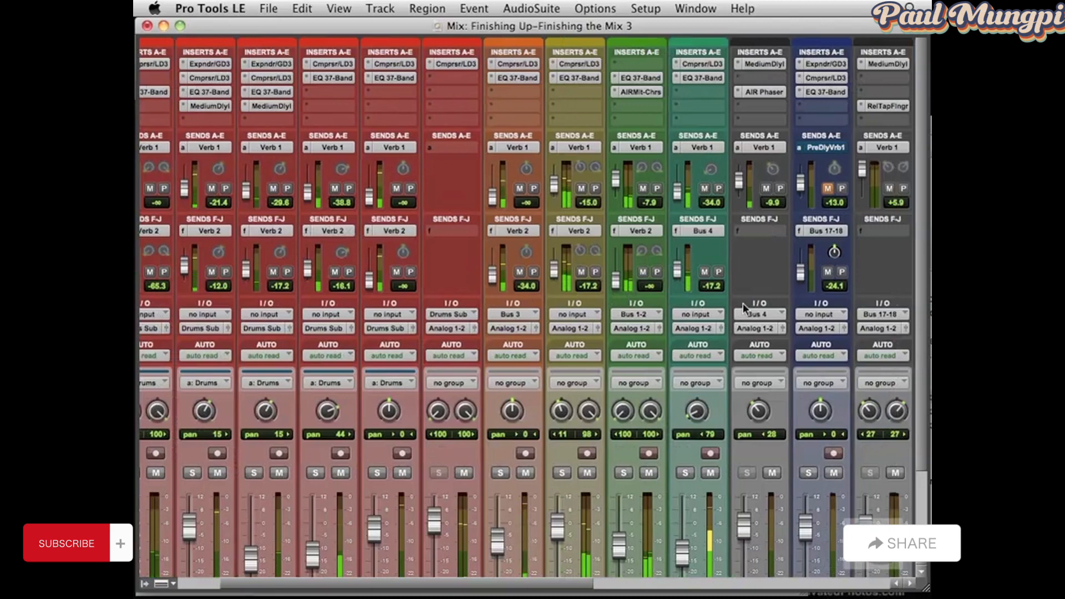
scroll(730, 306, "right", 4)
scroll(728, 306, "right", 6)
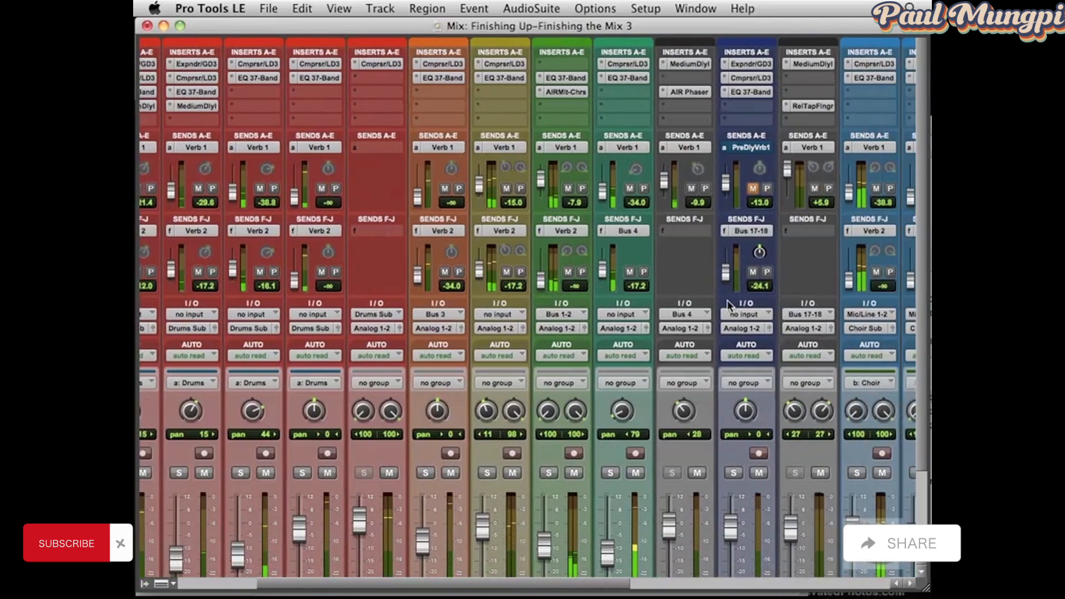
scroll(731, 304, "right", 15)
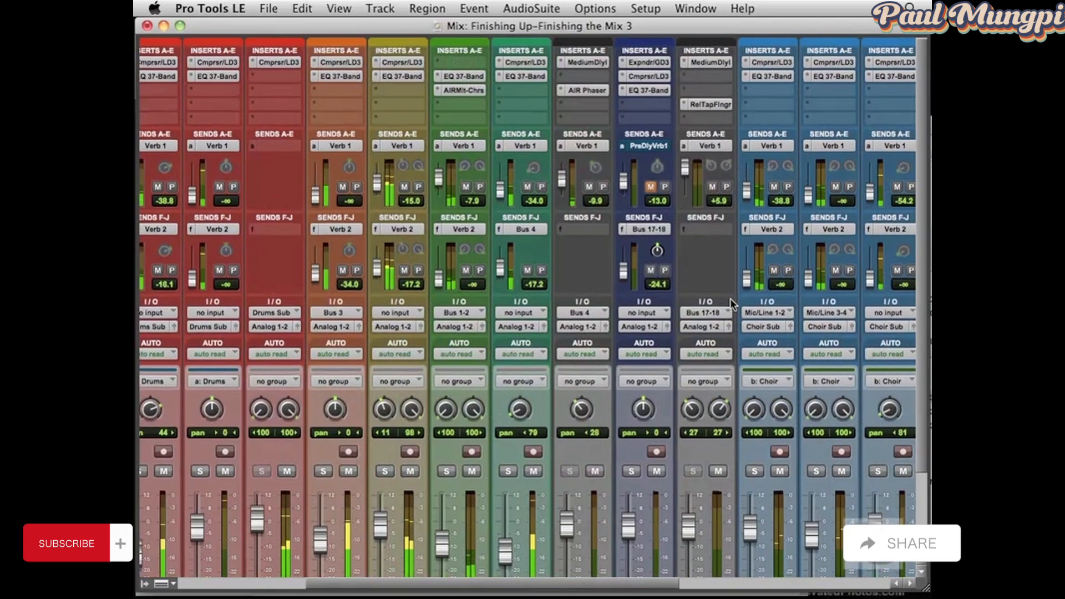
scroll(736, 324, "right", 6)
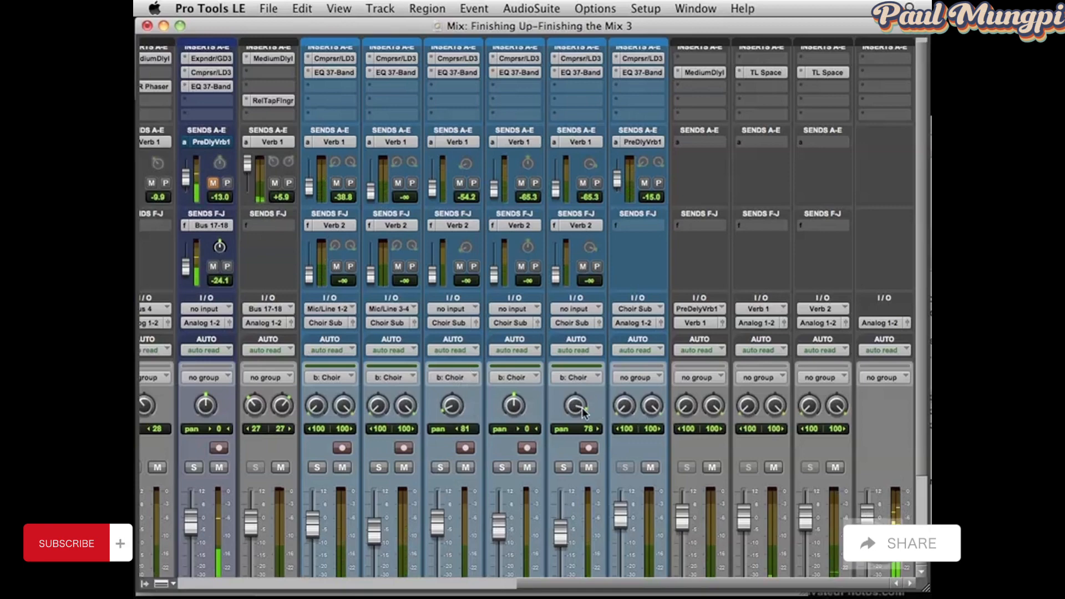
scroll(507, 394, "left", 1)
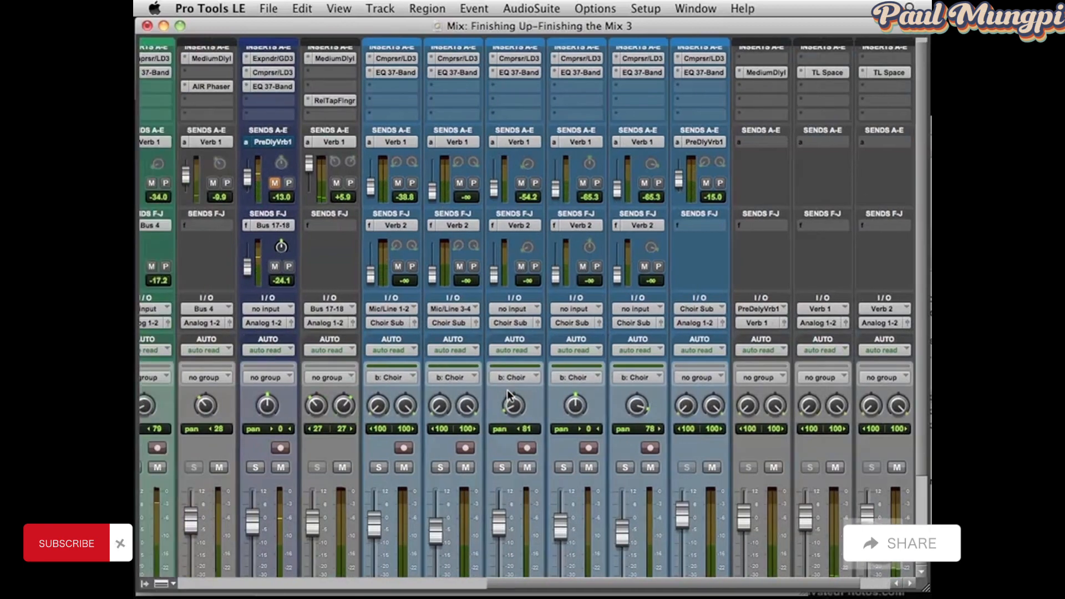
scroll(507, 389, "left", 3)
Step: Temporarily enable the Audio Tracks group and lower all its faders together, bringing Lead Vox to -3.4 dB
left_click(145, 583)
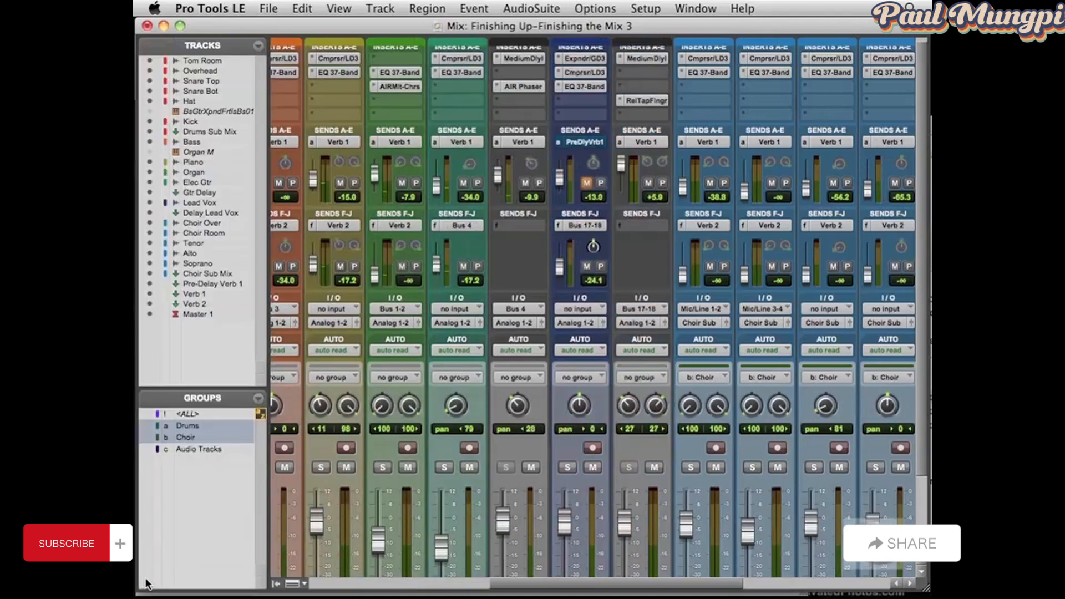
left_click(204, 448)
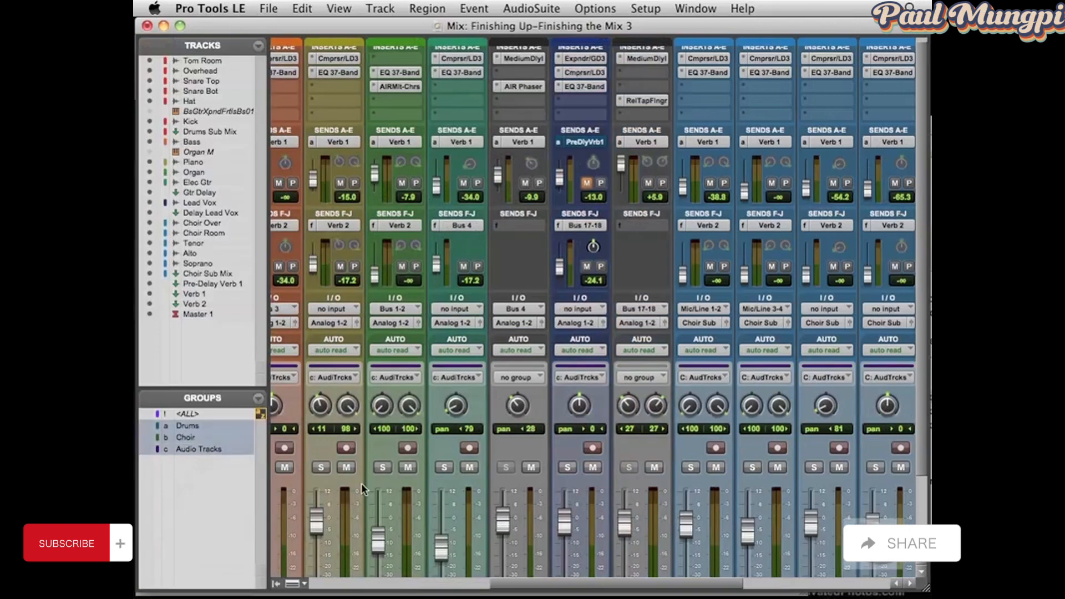
scroll(421, 468, "down", 3)
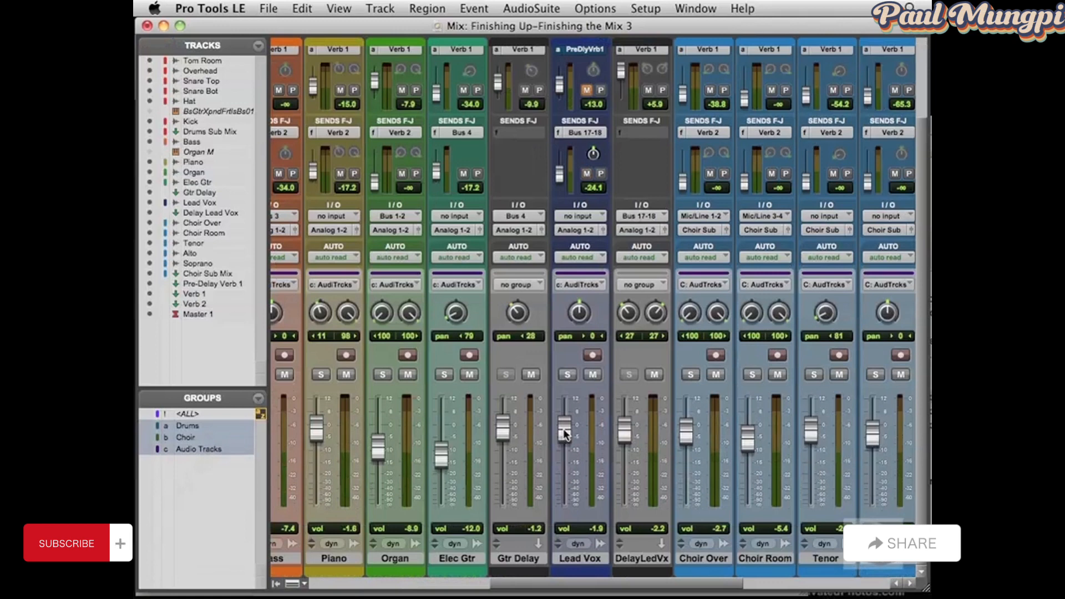
left_click_drag(564, 432, 565, 437)
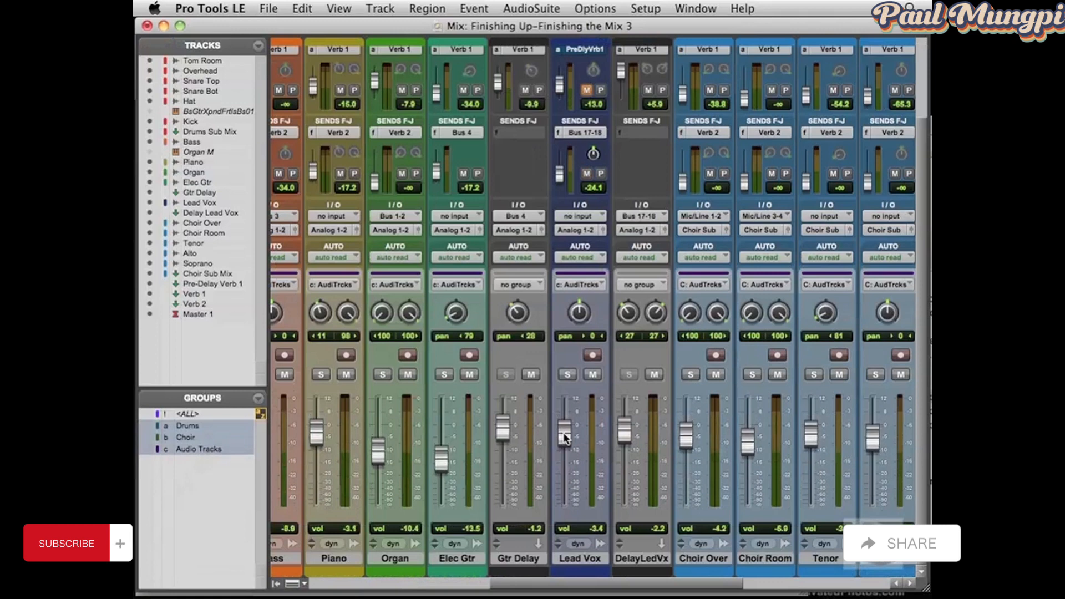
left_click(198, 450)
Step: Start playback and hide the track and group lists
scroll(683, 443, "right", 6)
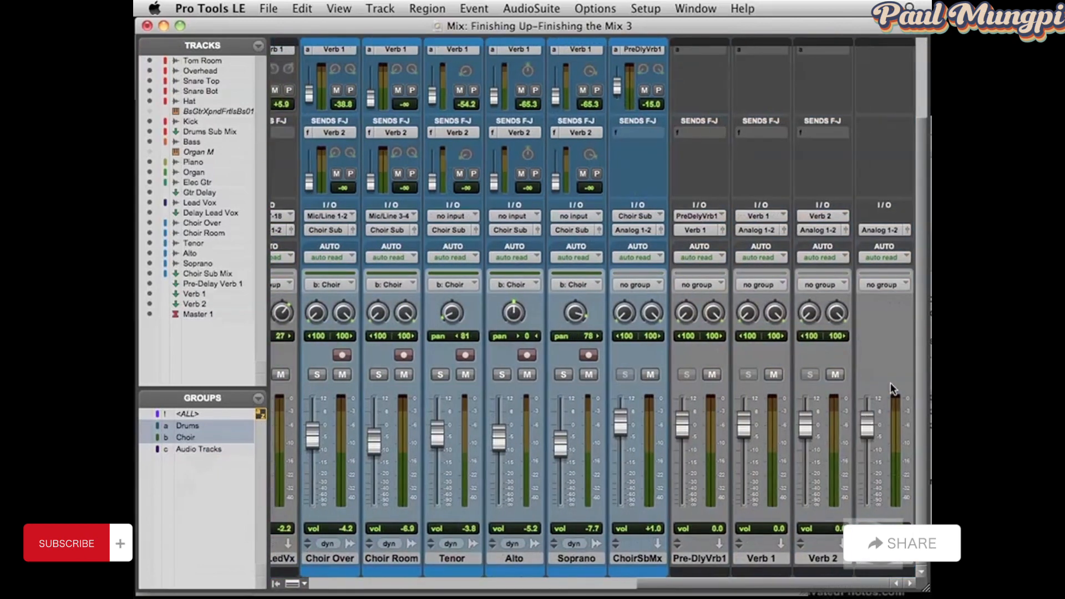
key("space")
left_click(276, 583)
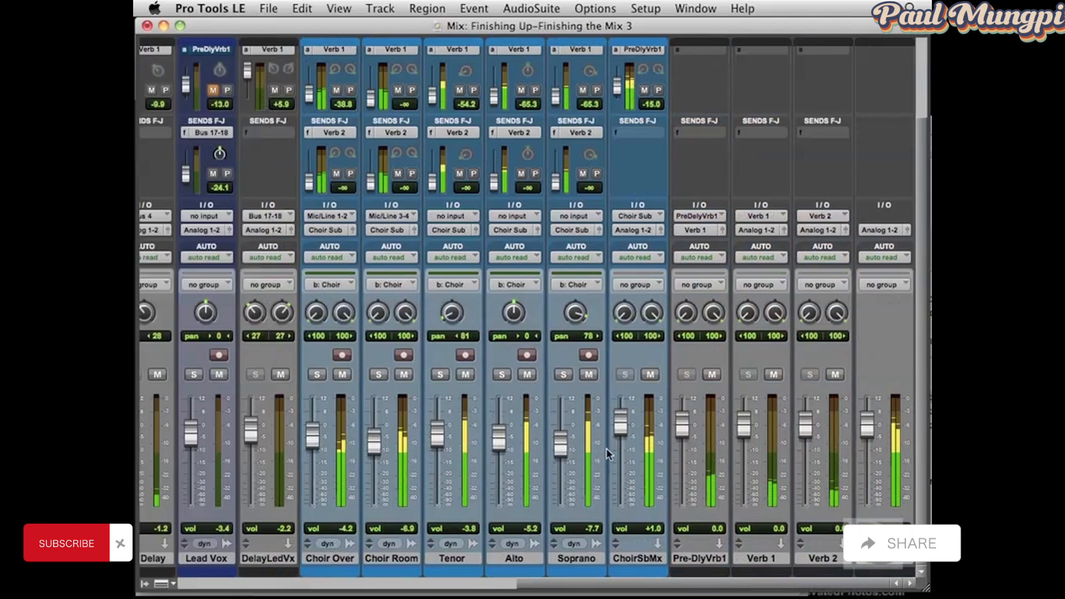
Step: Lower the Master 1 fader to roughly -15 dB to hear the mix at a low level
scroll(607, 448, "left", 2)
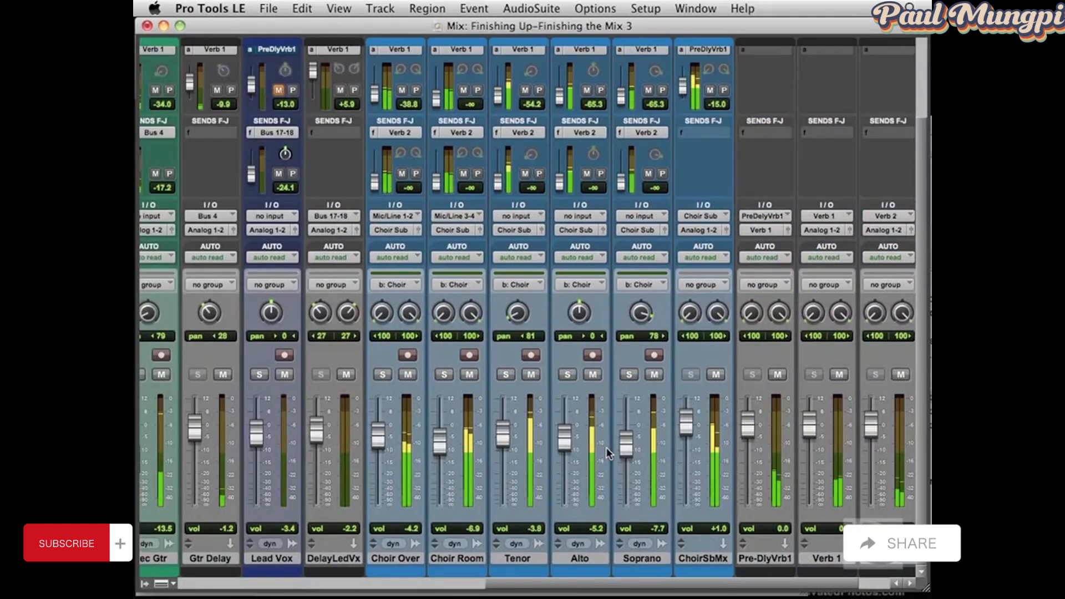
scroll(607, 447, "left", 2)
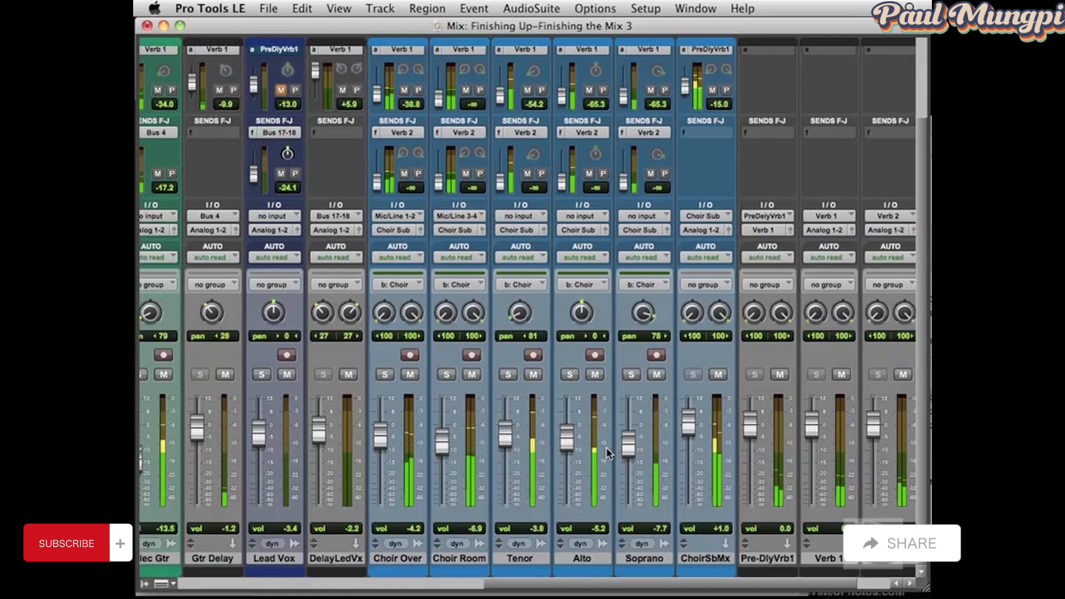
scroll(687, 450, "right", 1)
scroll(687, 445, "right", 2)
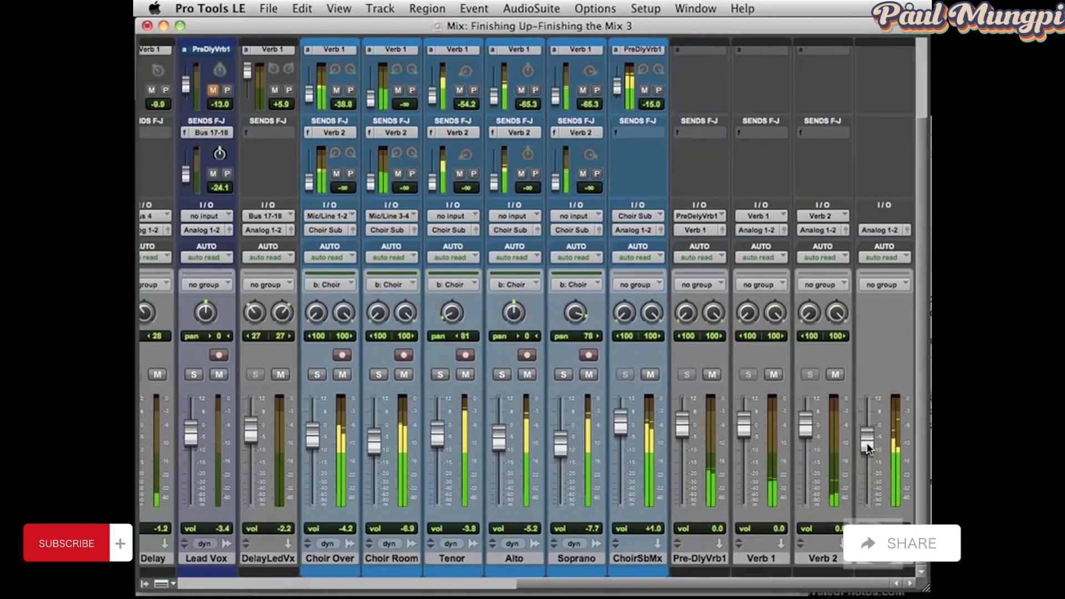
left_click_drag(864, 436, 866, 460)
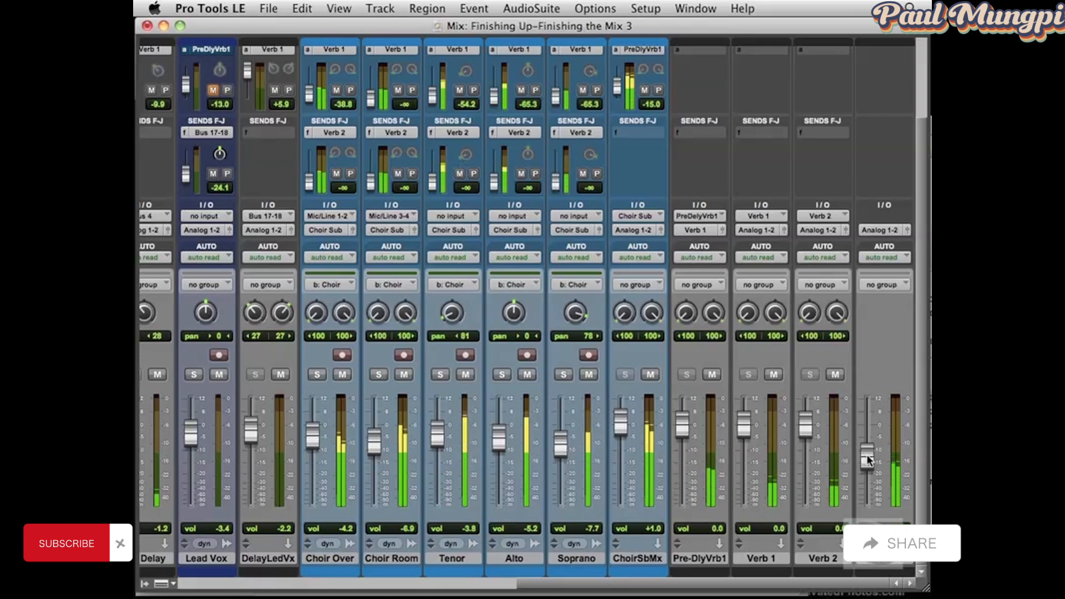
left_click_drag(868, 459, 870, 464)
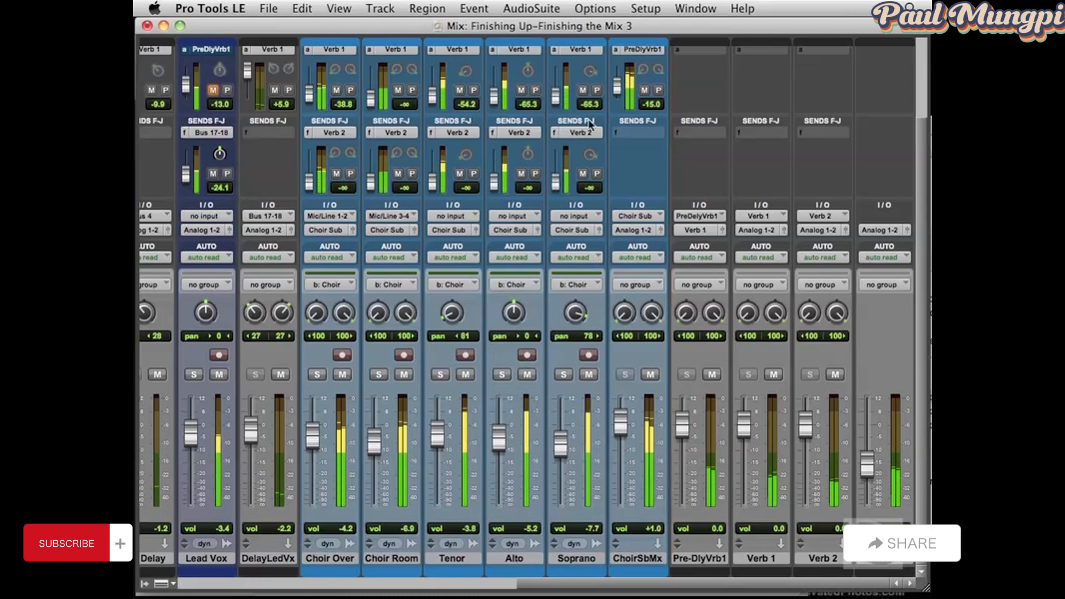
Step: Set the choir submix's PreDlyVrb1 send to -16.1 dB and the Alto track's Verb 1 send to -61.4 dB
left_click_drag(617, 85, 617, 88)
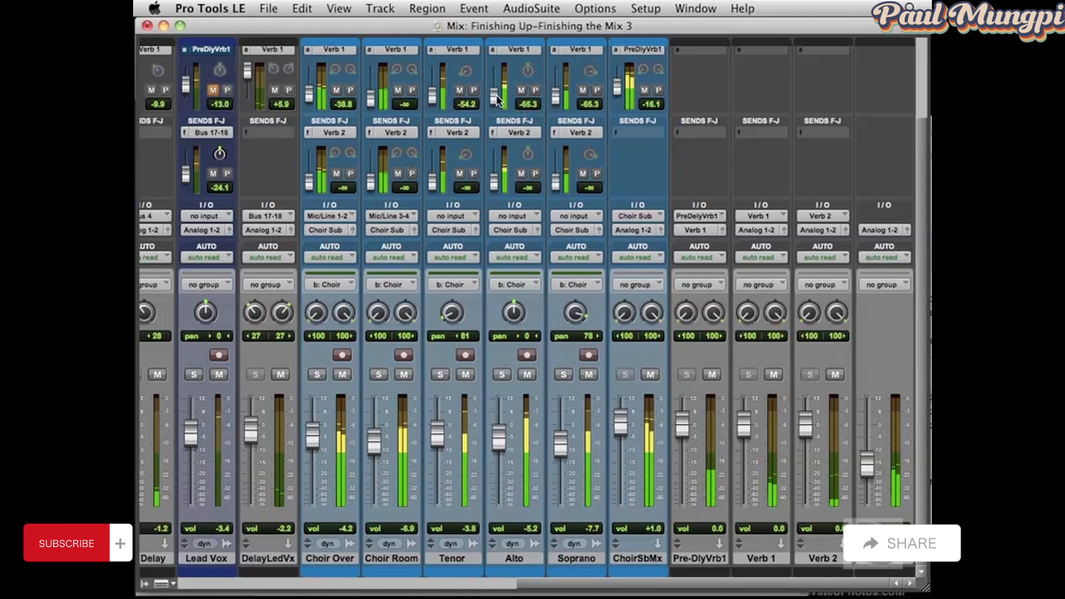
left_click_drag(498, 99, 497, 96)
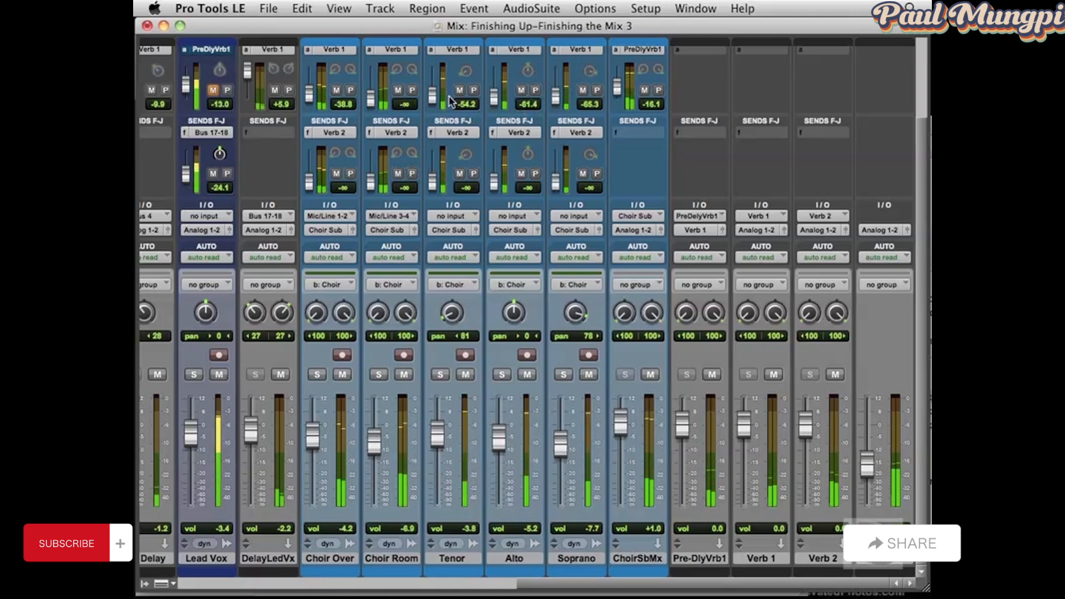